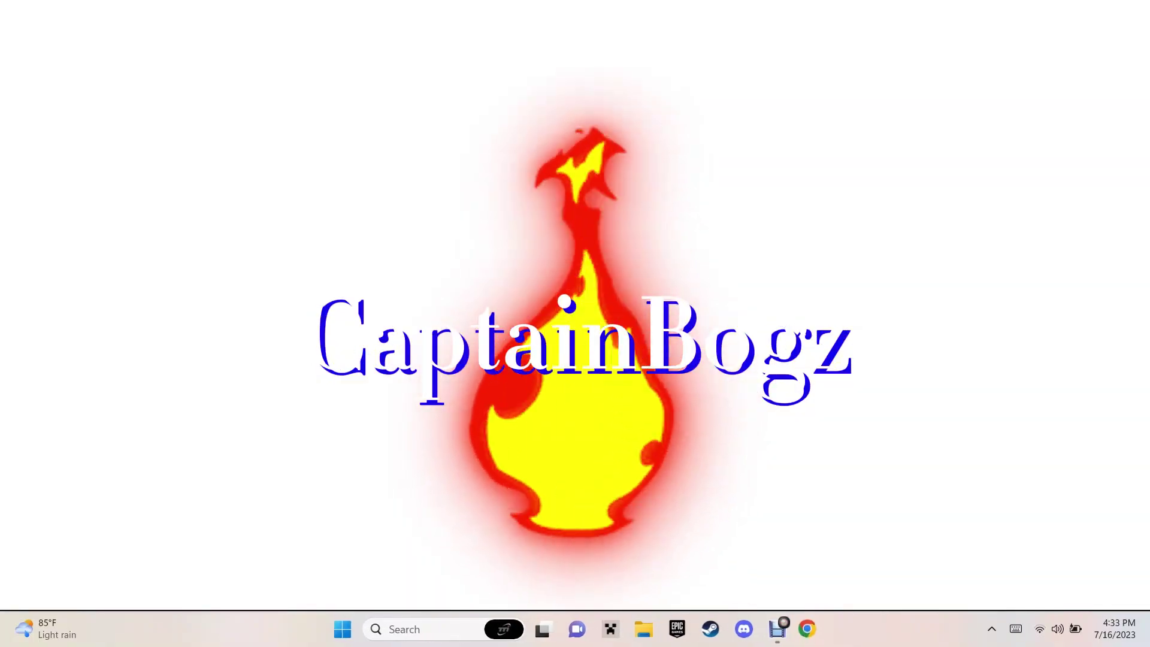
Search the web for 'space marine augmented mod' in a fresh Chrome tab.
key(ctrl+t)
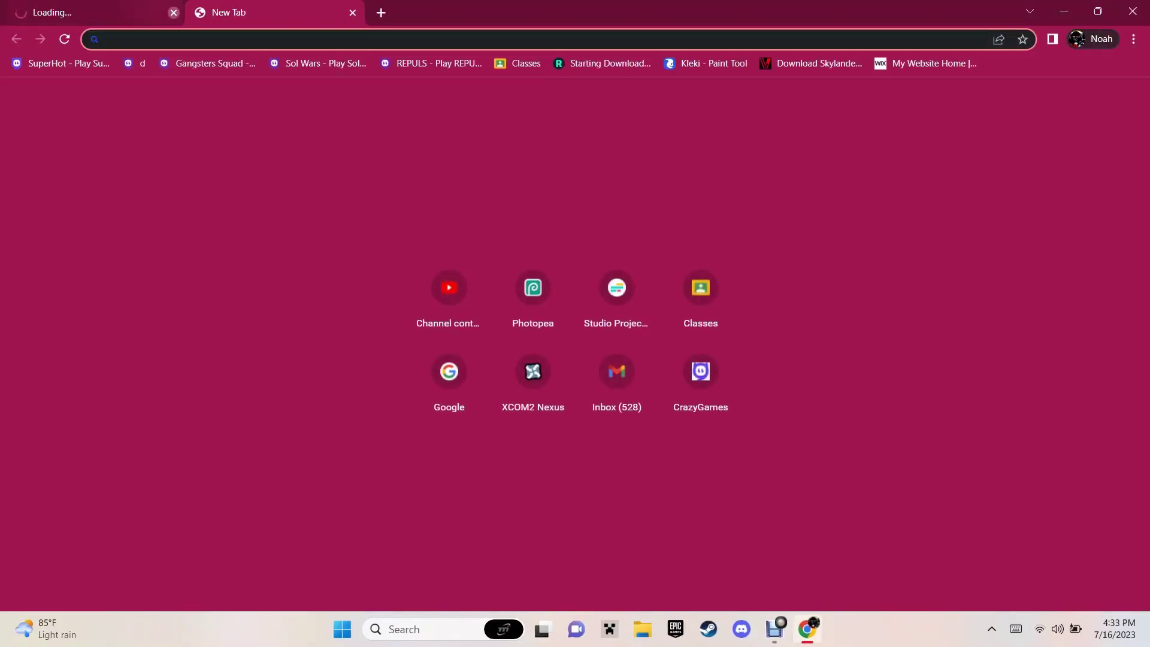
key(Caps_Lock)
text(Space)
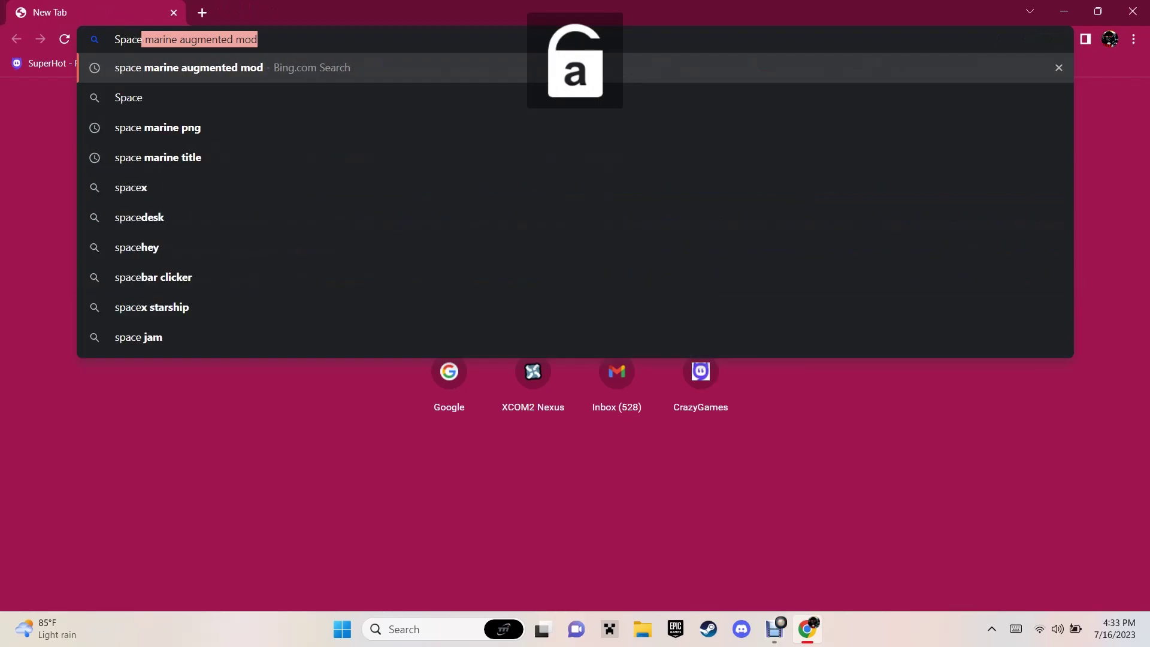
key(Return)
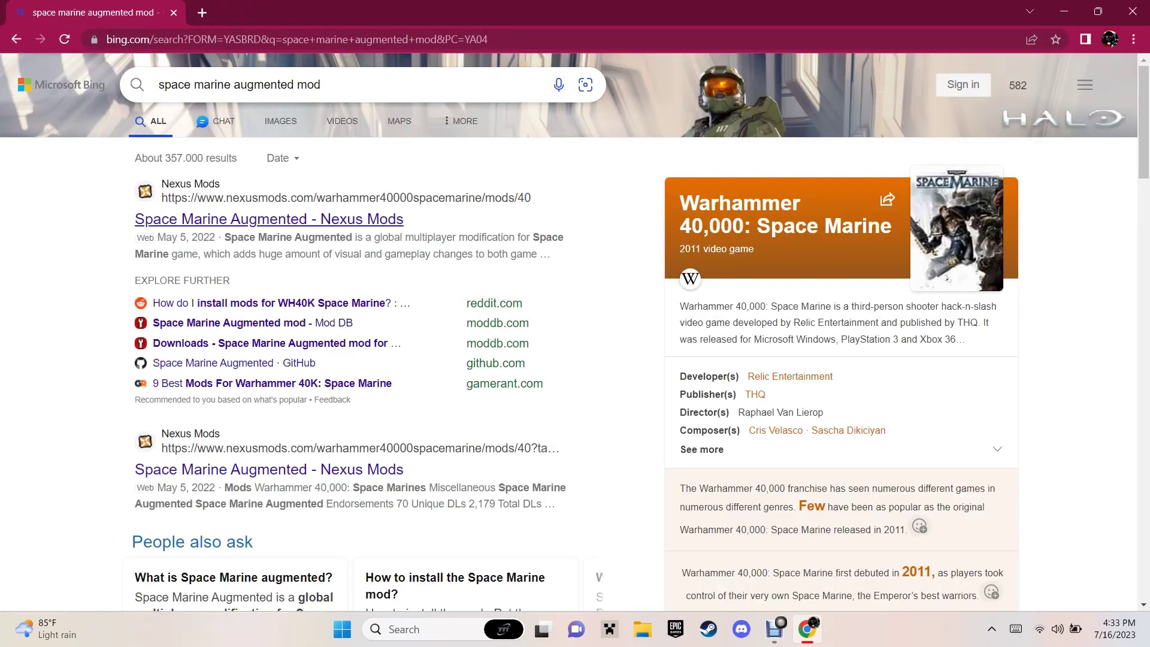
scroll(575, 333, down, 4)
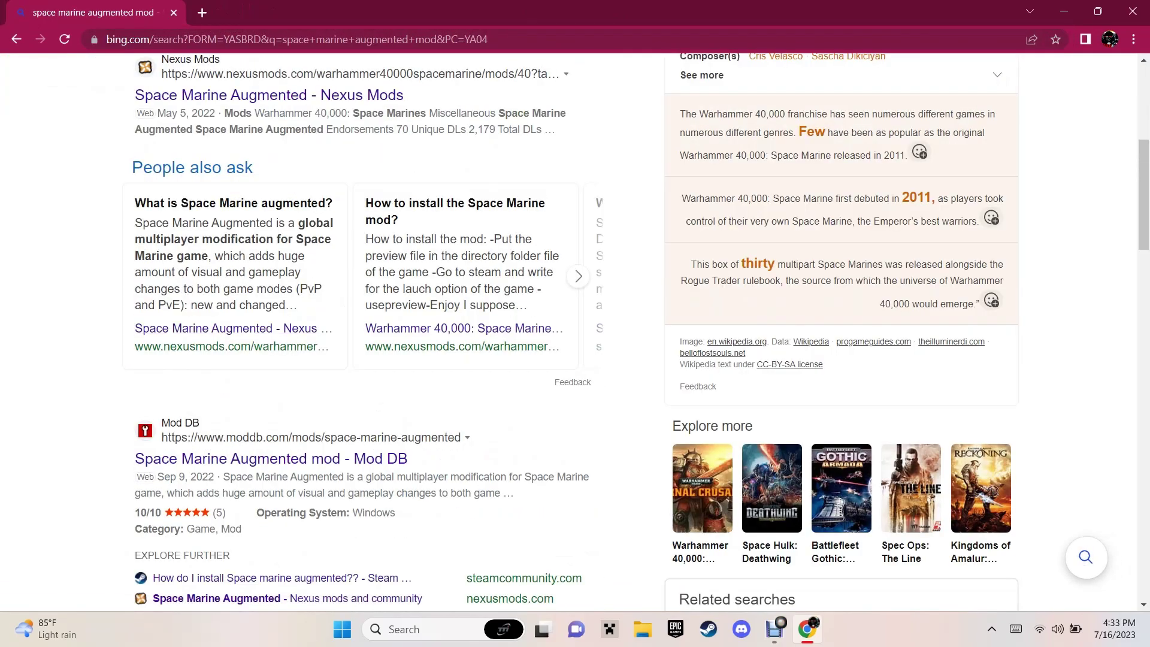
From the mod's Mod DB files, download the Space Marine Augmented Launcher (SMALauncher.zip).
click(270, 458)
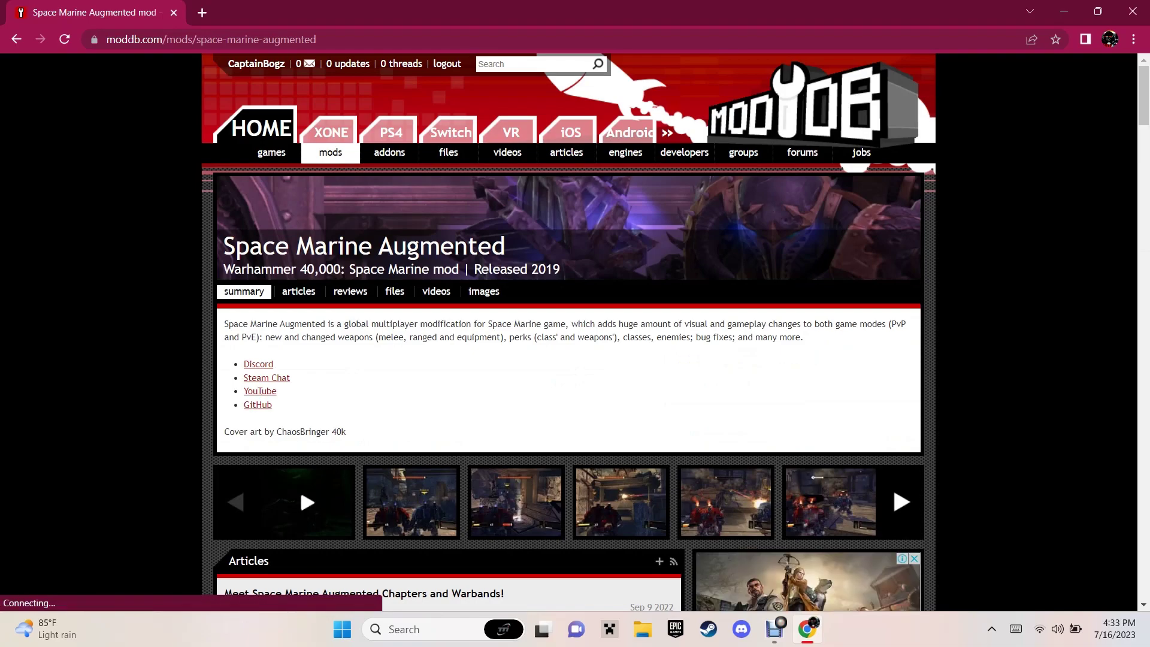
scroll(568, 332, down, 4)
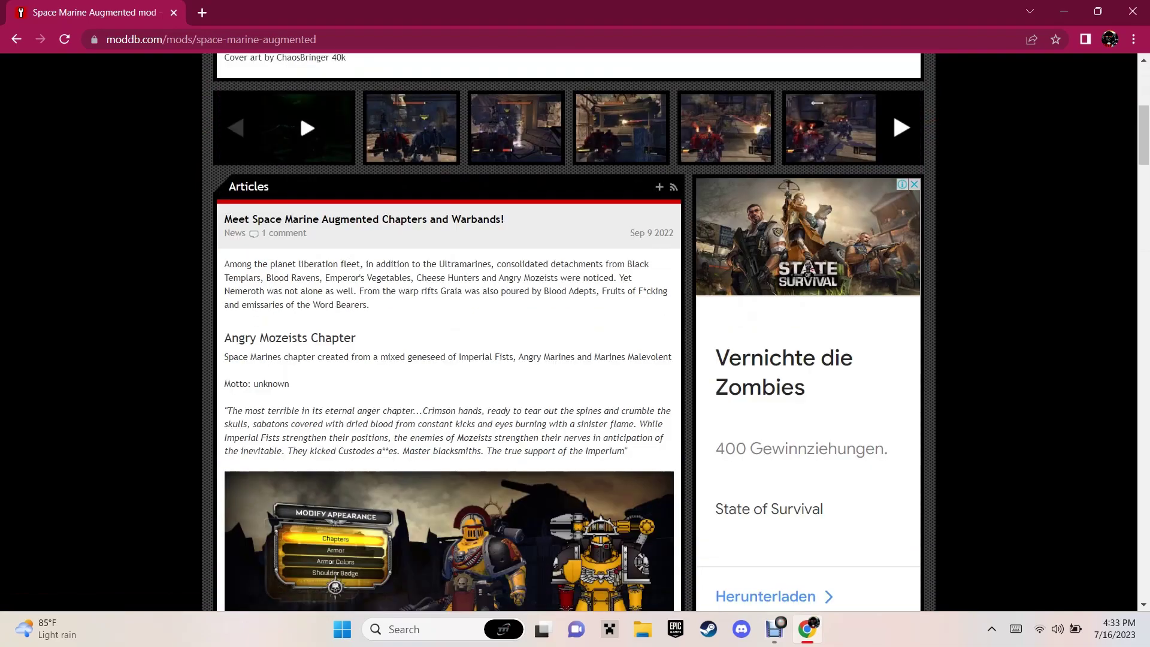
scroll(396, 297, up, 4)
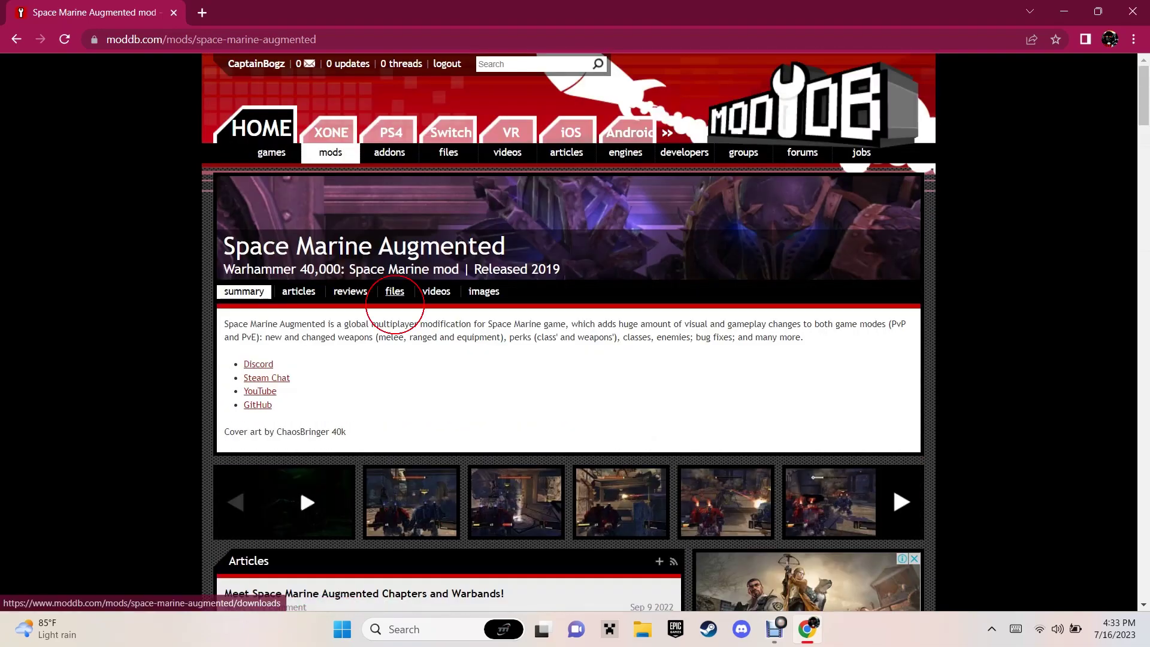
click(395, 291)
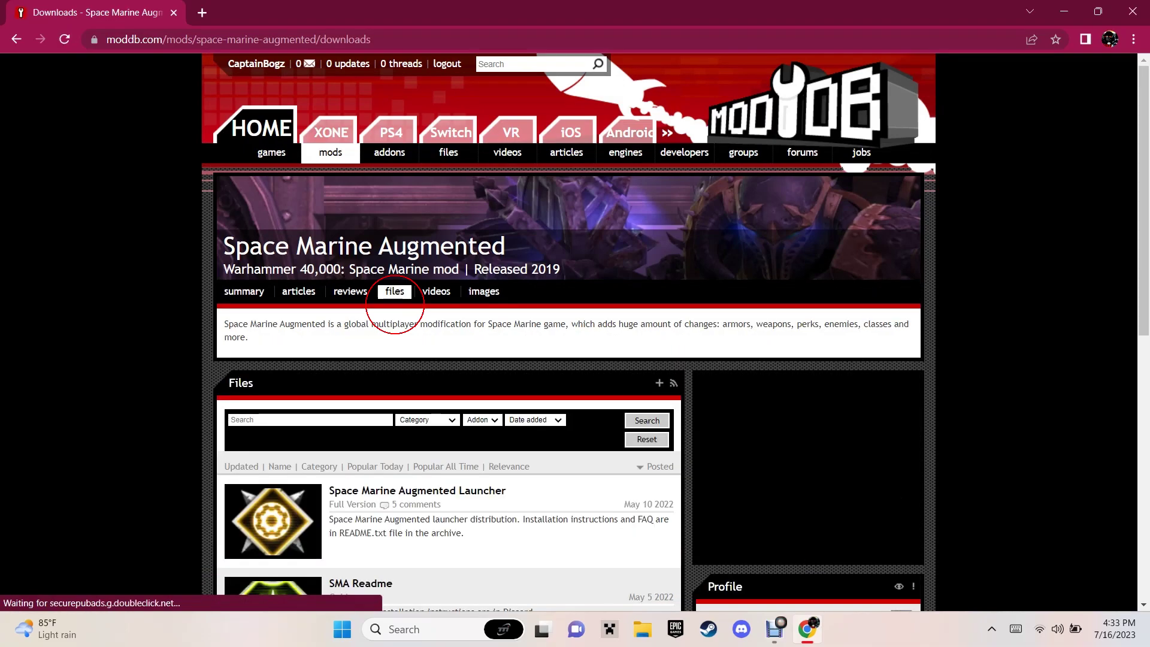
scroll(394, 310, down, 2)
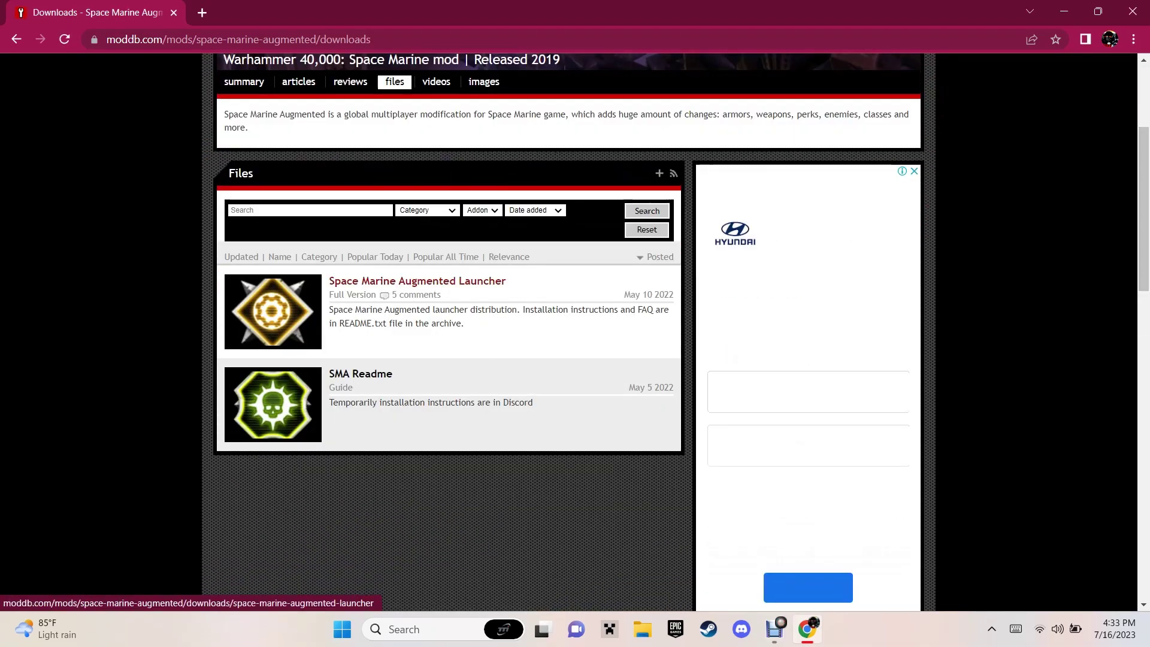
click(394, 310)
scroll(449, 324, down, 4)
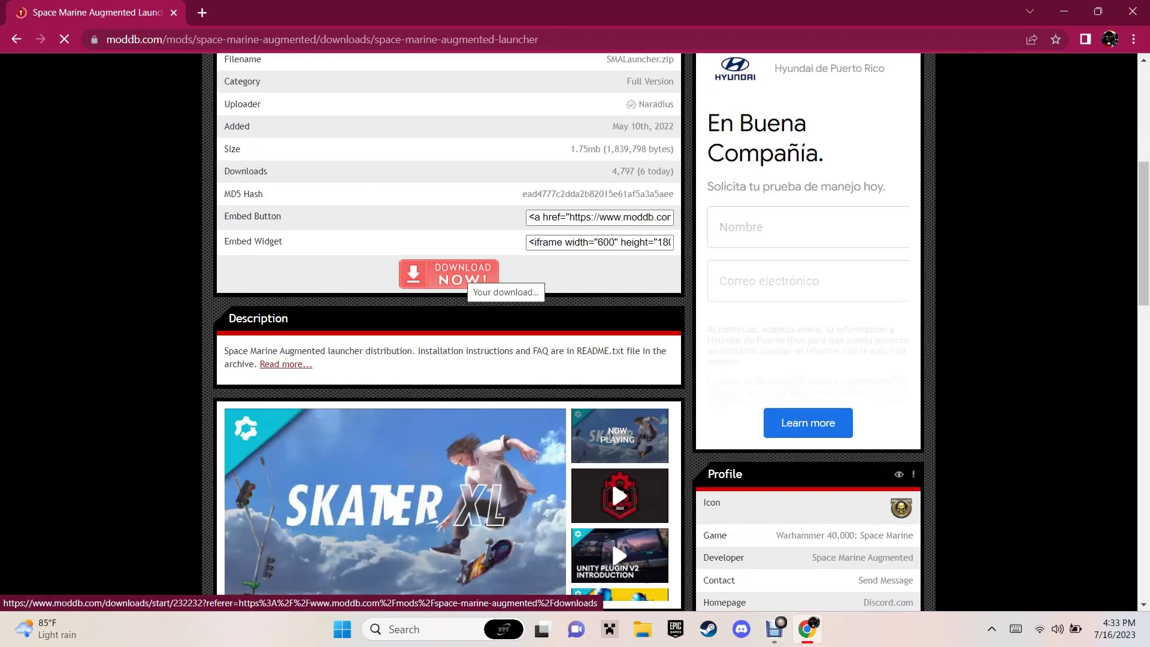
click(449, 273)
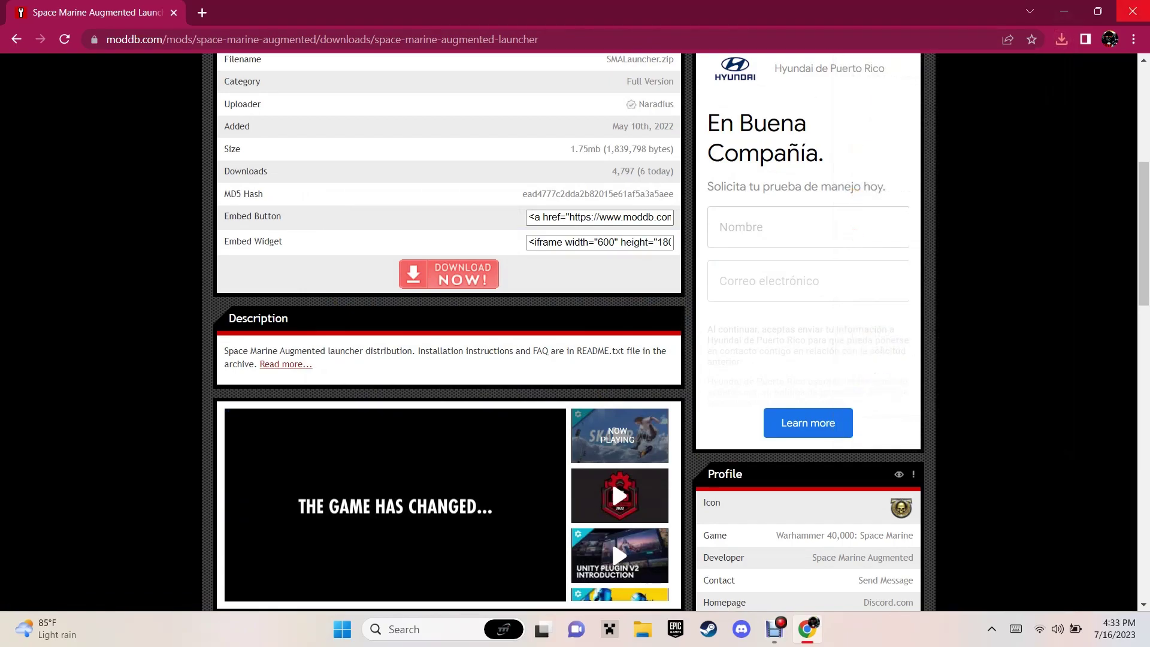
Extract SMALauncher.zip in Downloads into its own SMALauncher folder.
click(1131, 11)
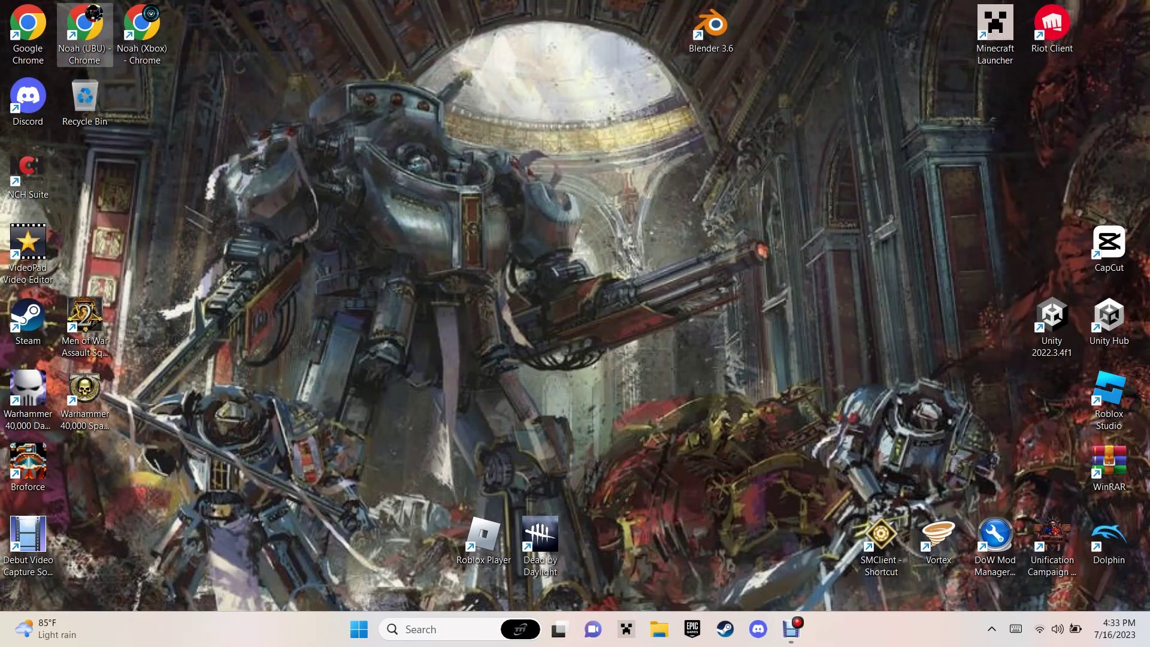
click(660, 629)
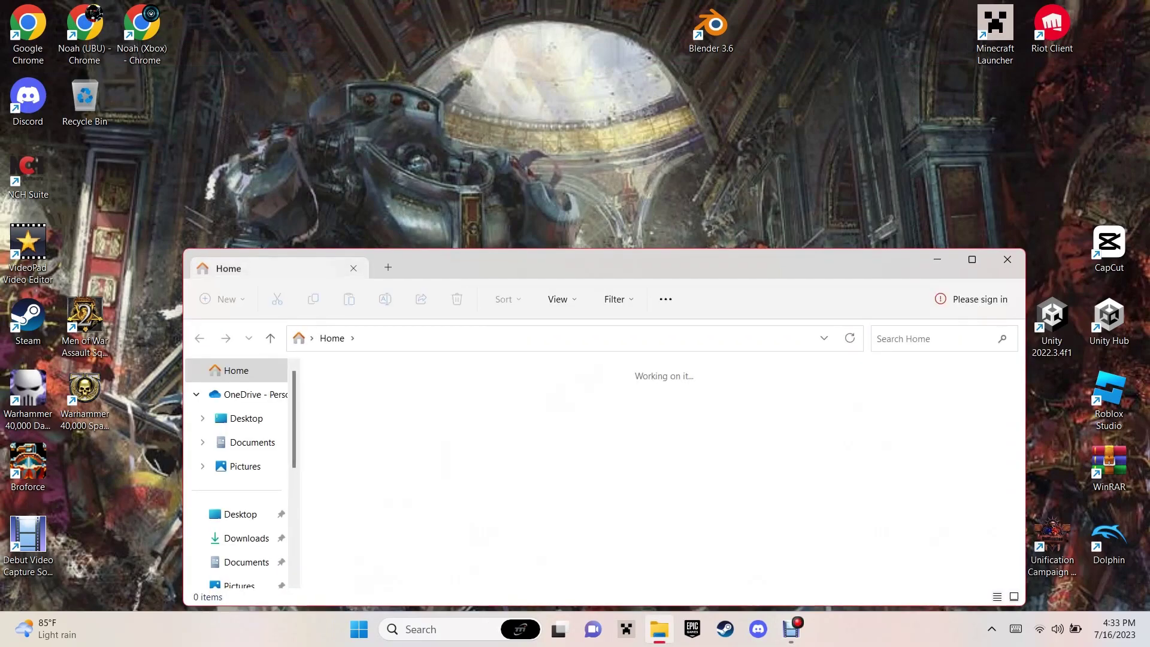
click(246, 538)
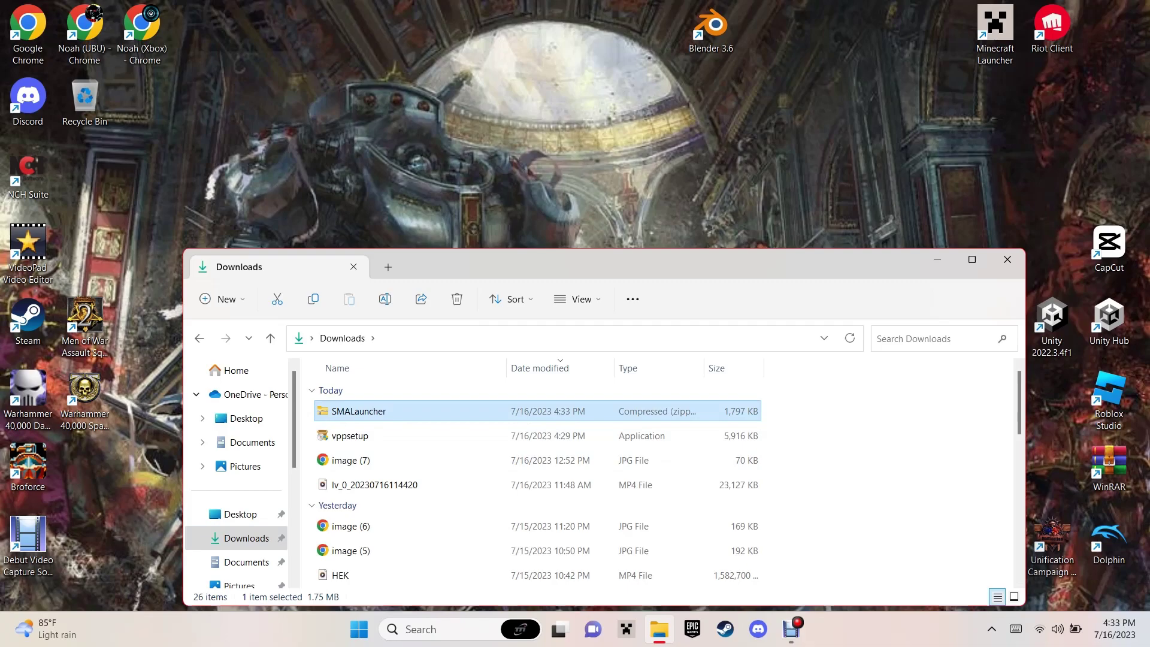
right_click(369, 411)
click(431, 291)
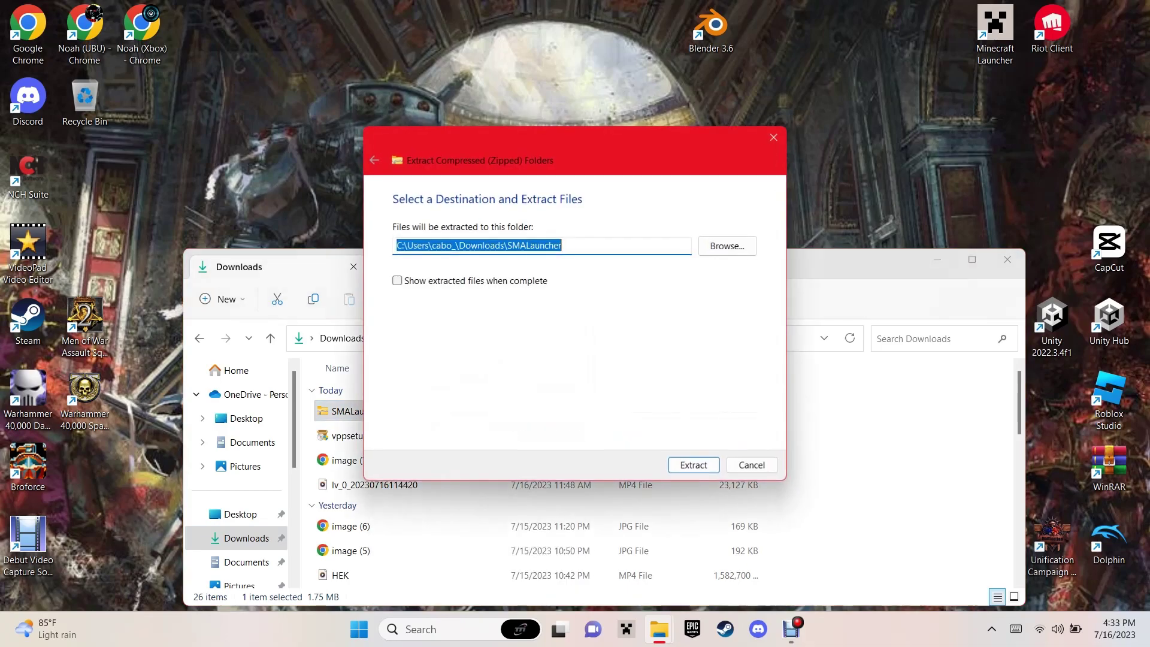
key(Return)
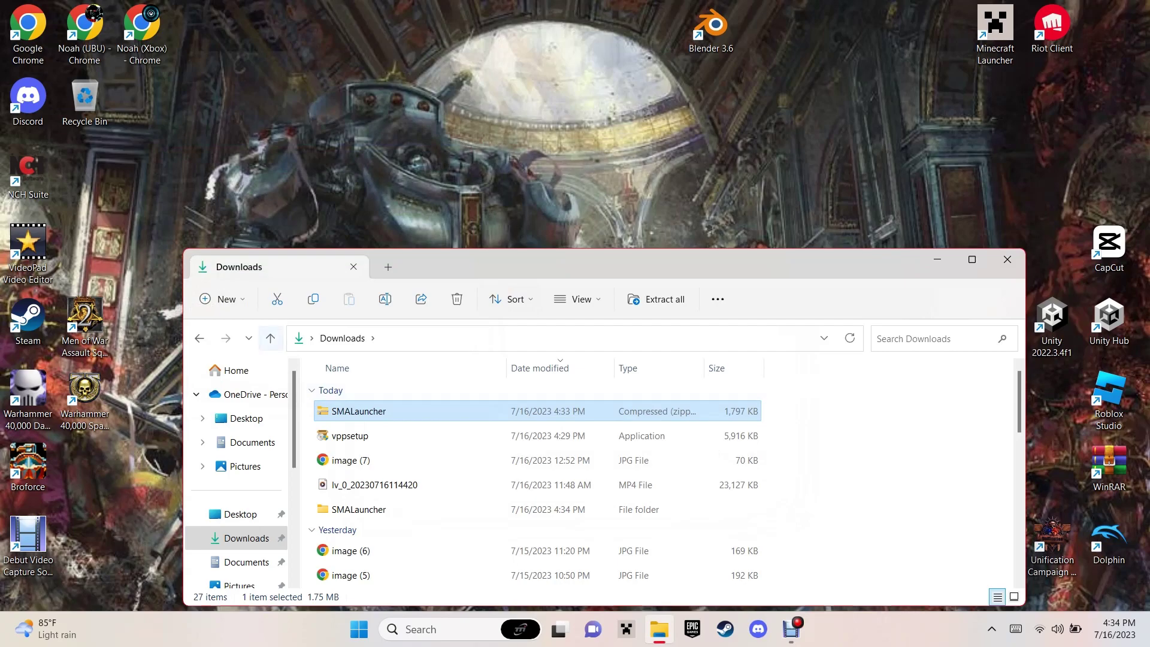
Clear the zip selection, glancing into Desktop and returning to Downloads.
click(236, 537)
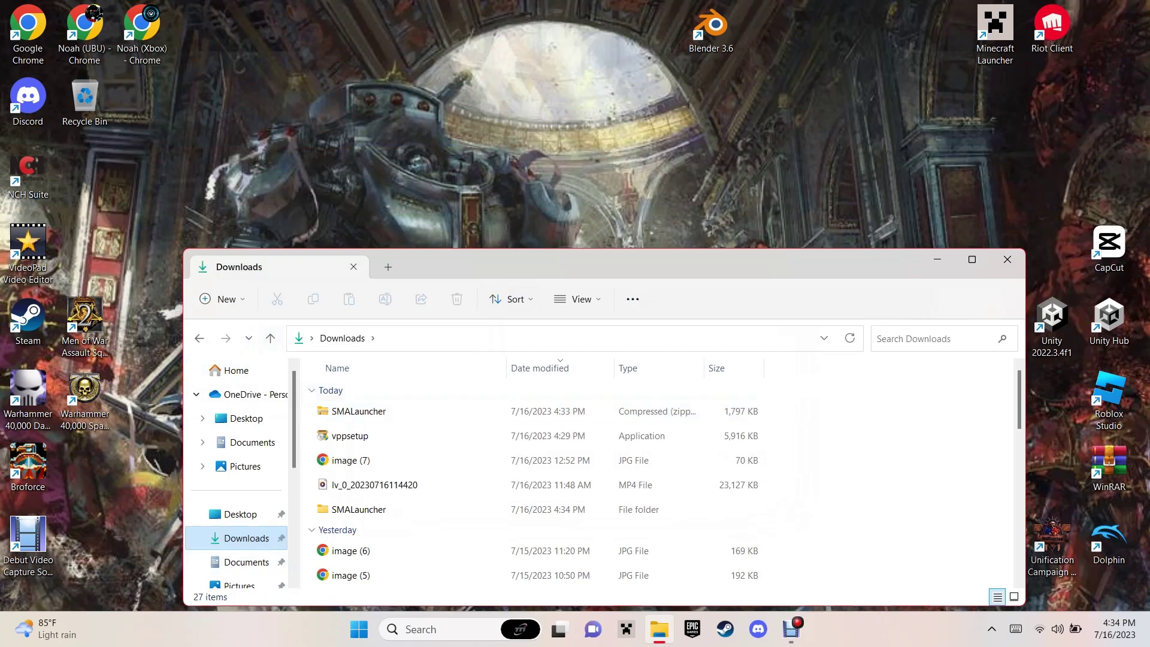
click(240, 513)
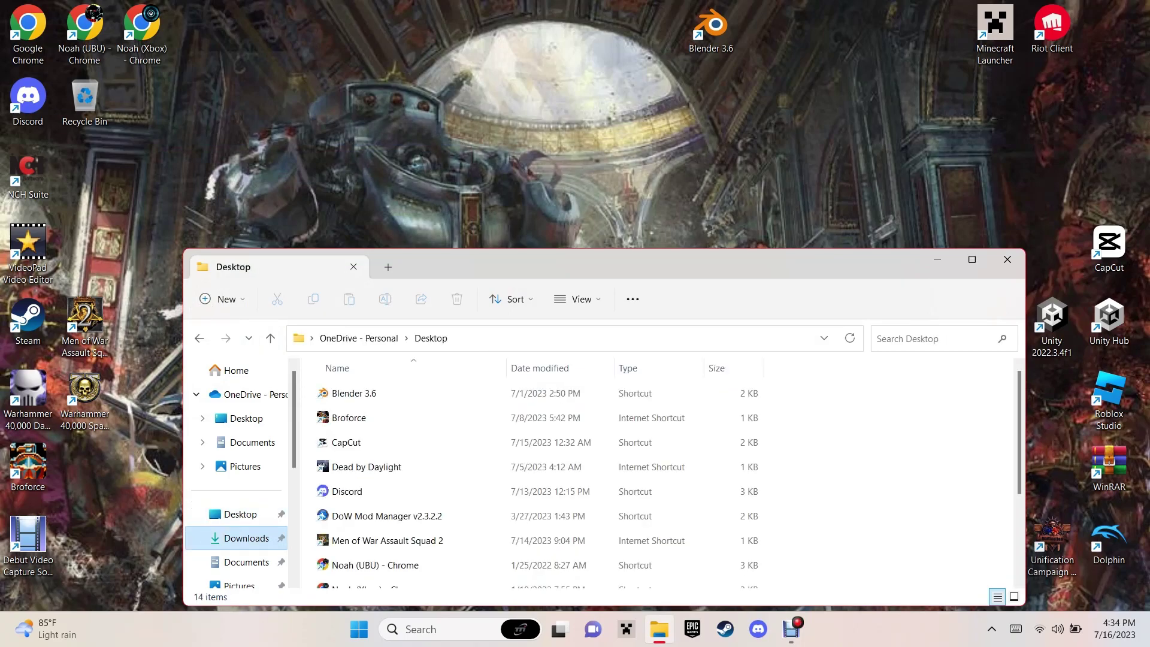
click(245, 537)
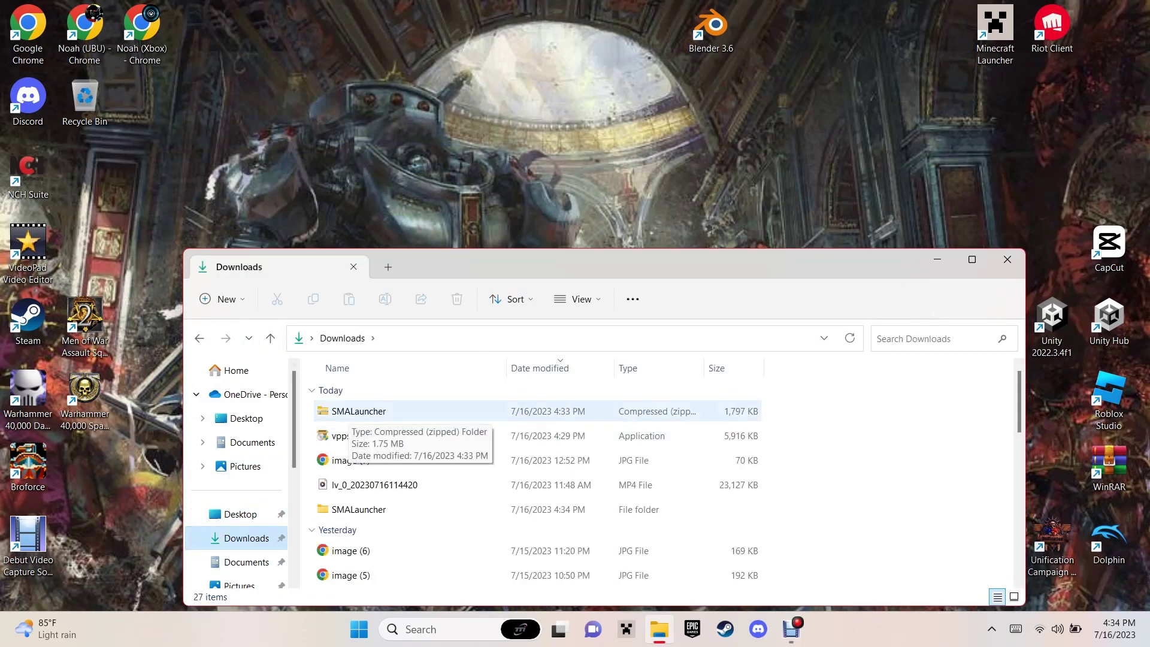
scroll(378, 476, down, 3)
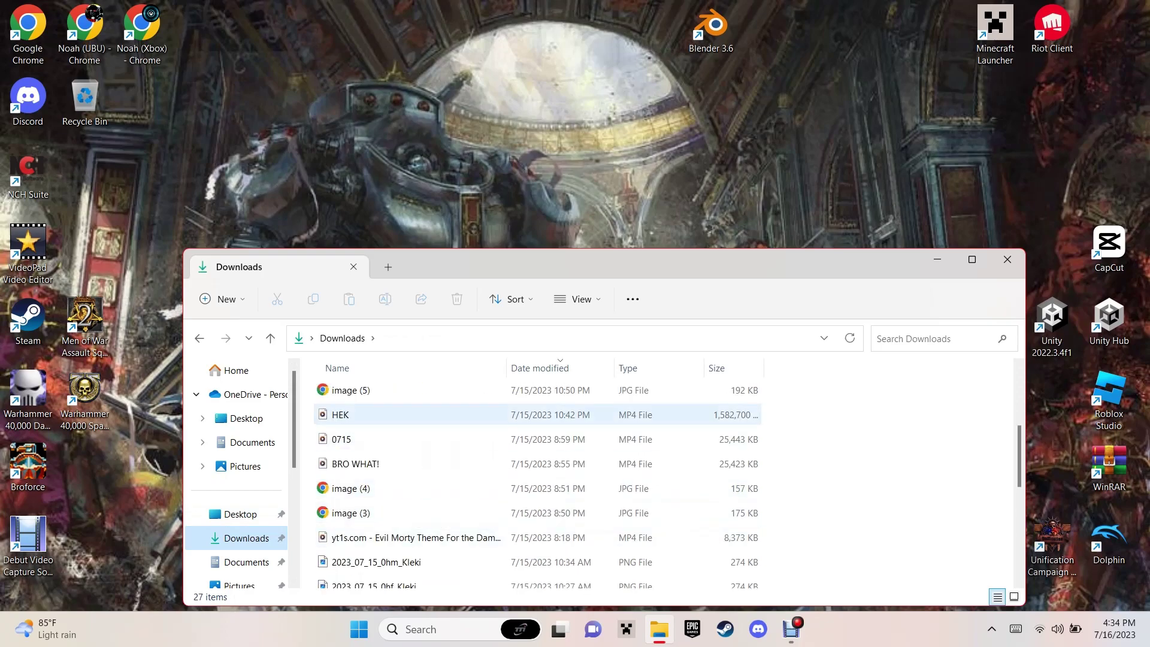
scroll(377, 404, up, 3)
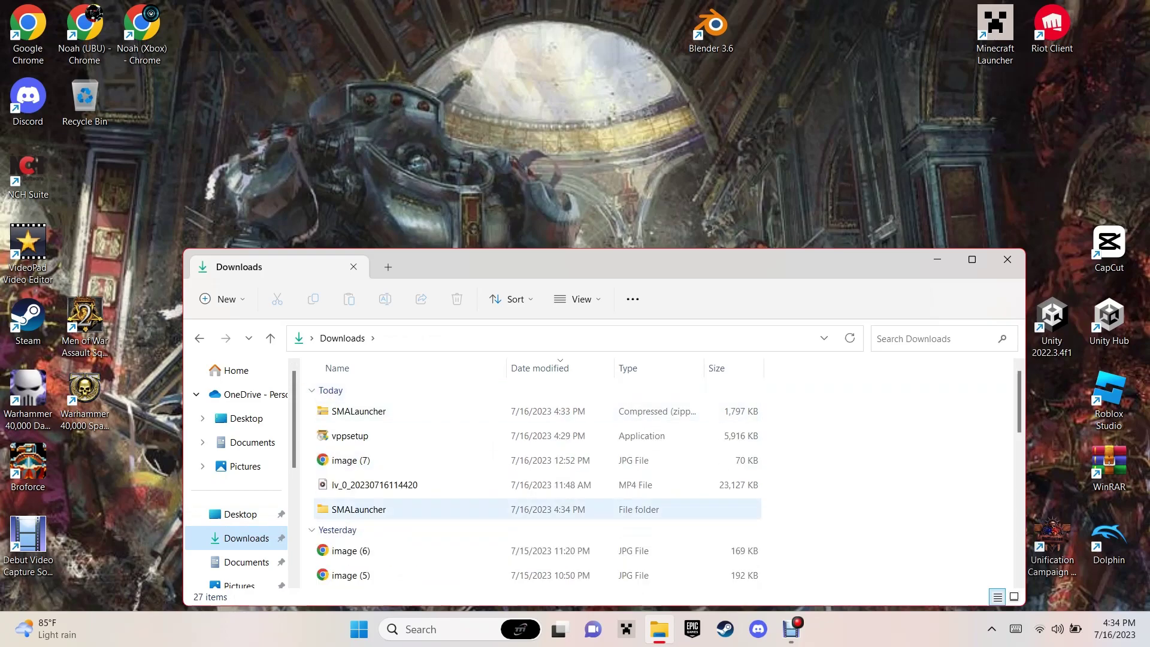
Read the English README from the extracted SMALauncher folder, then close it.
double_click(360, 508)
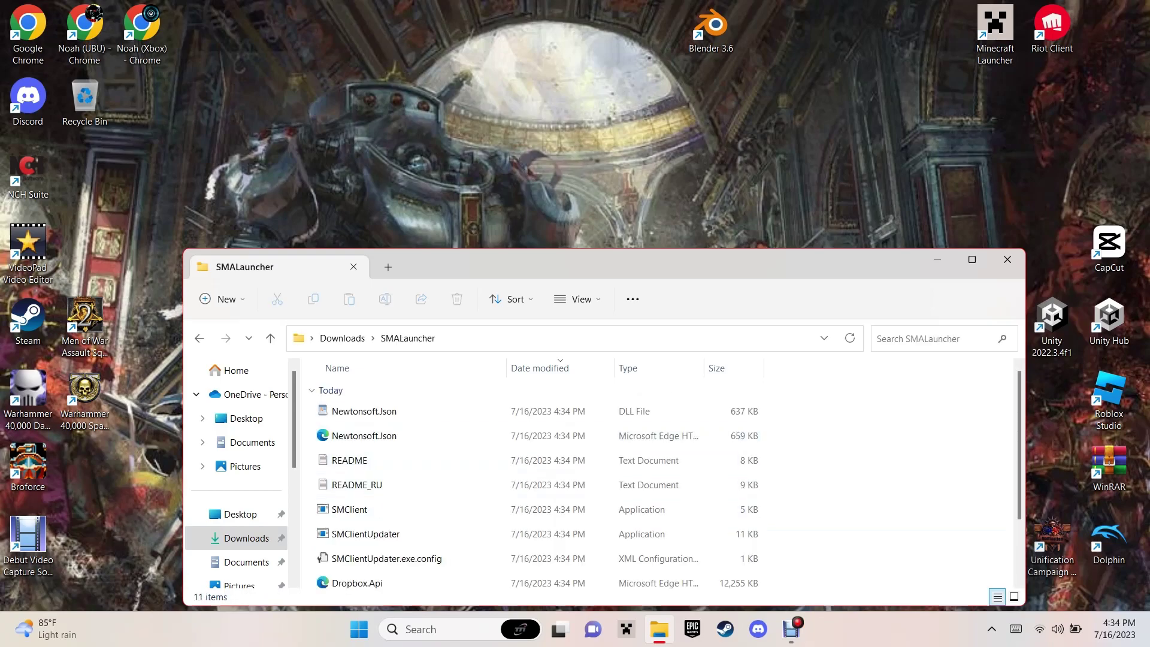
click(378, 460)
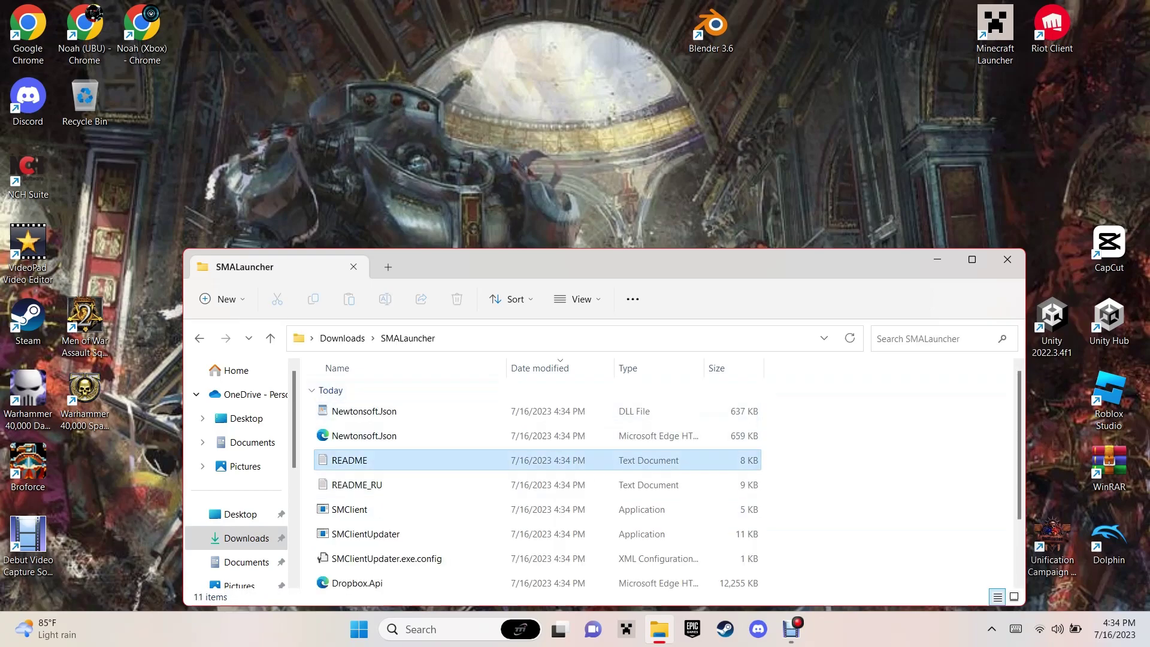
key(Return)
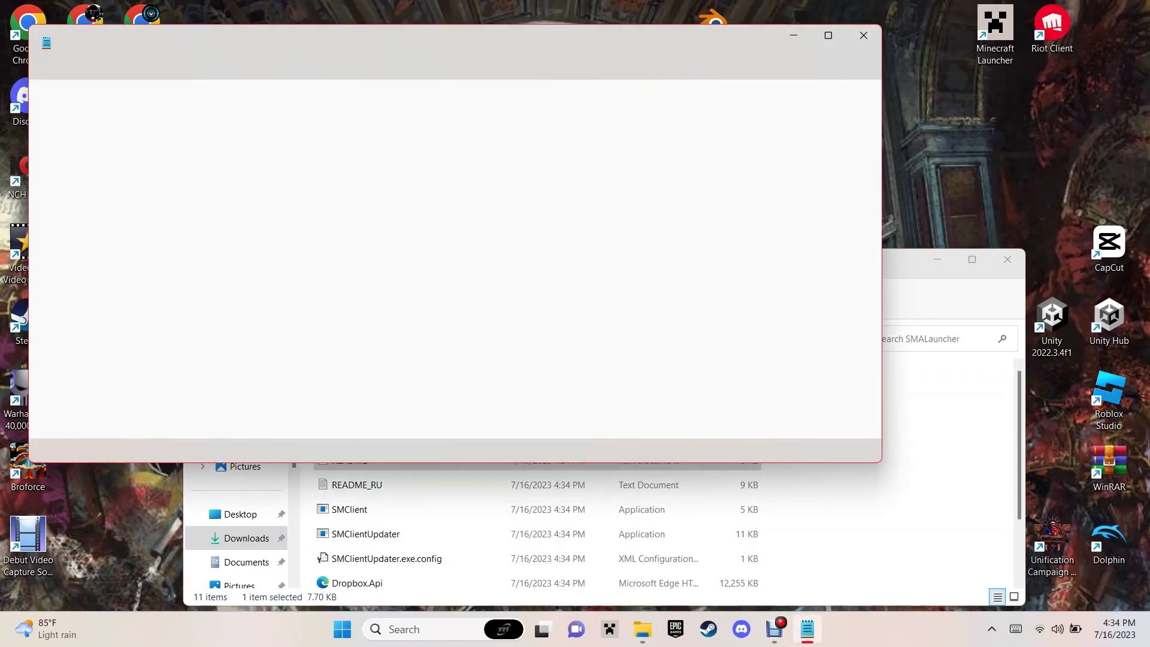
scroll(448, 255, down, 1)
scroll(448, 255, down, 4)
scroll(447, 256, down, 4)
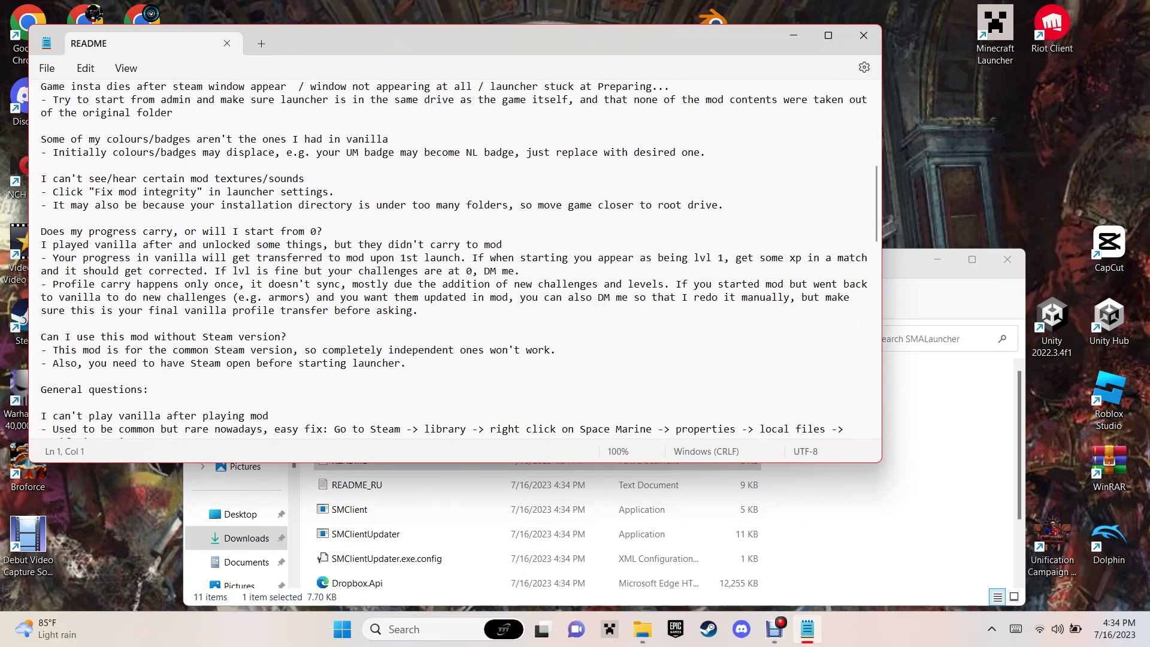
scroll(447, 255, down, 4)
scroll(448, 255, down, 5)
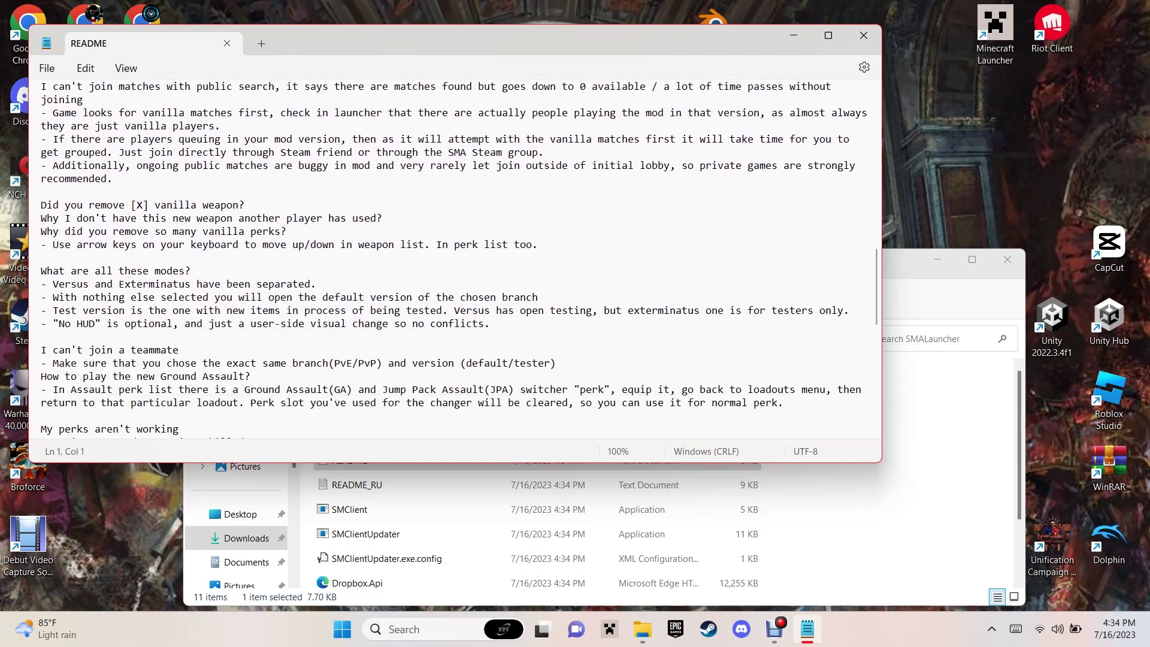
click(863, 36)
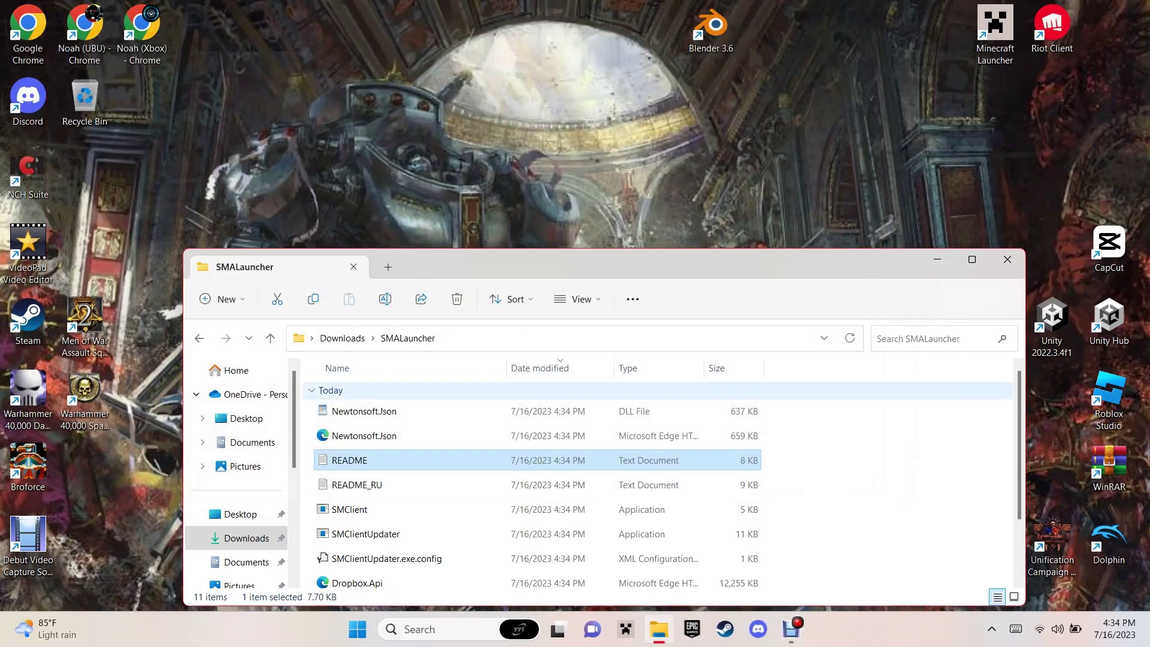
Read the Russian README_RU in Notepad and close it.
key(Return)
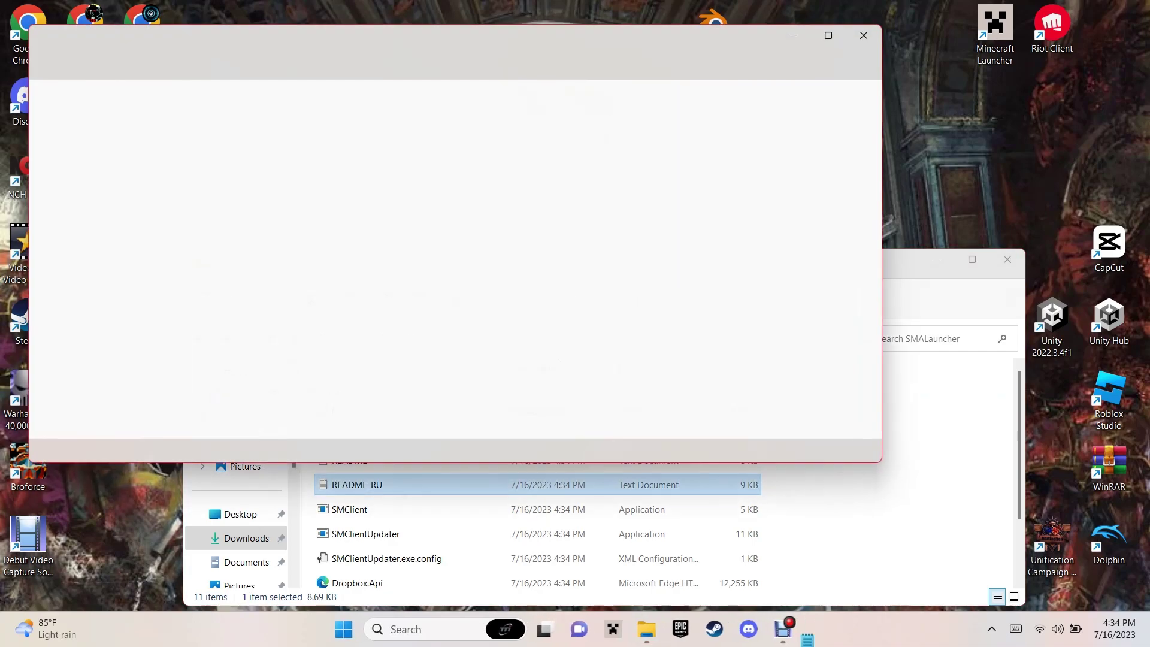
scroll(458, 260, down, 5)
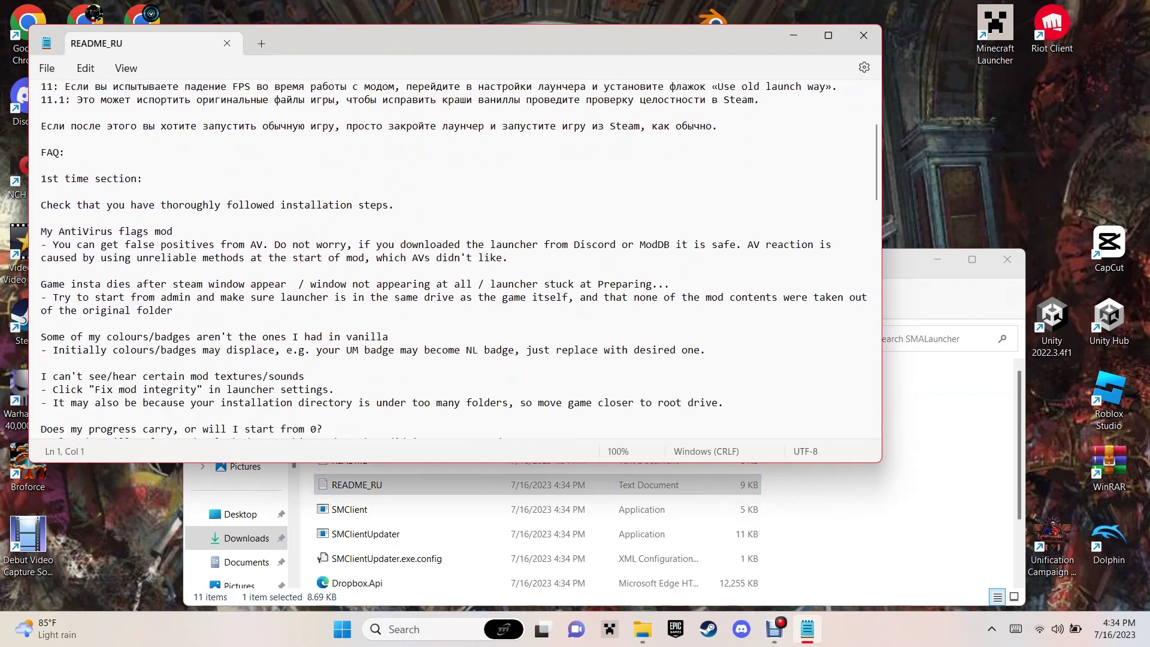
scroll(458, 261, down, 5)
scroll(458, 260, down, 5)
scroll(458, 261, down, 2)
scroll(458, 260, down, 5)
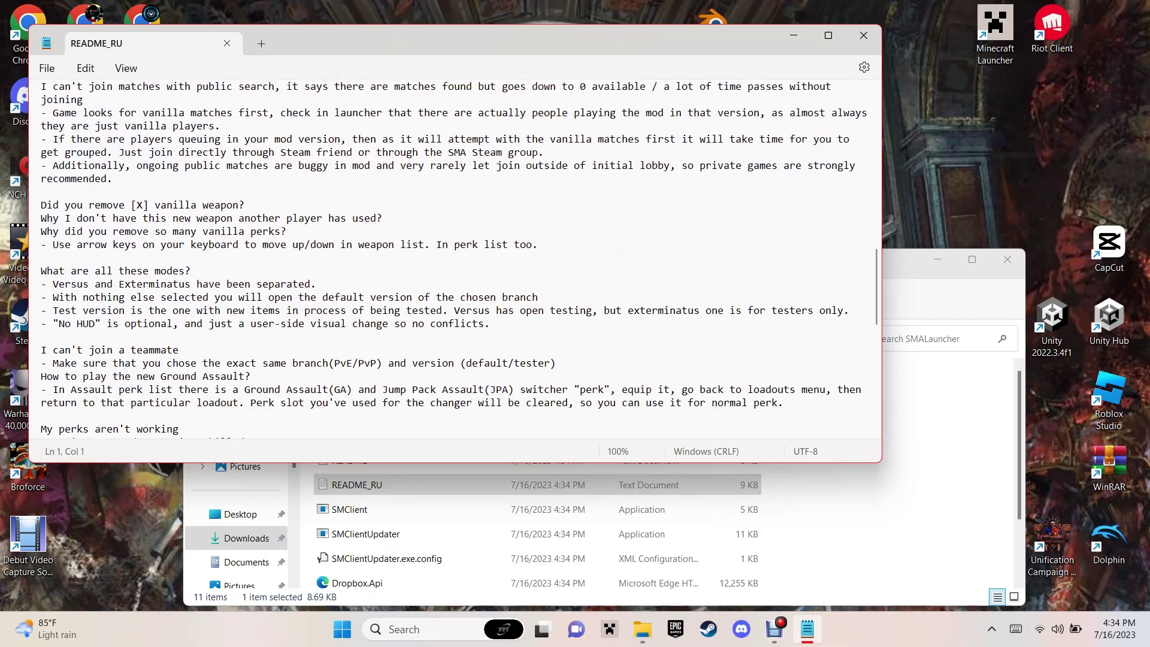
click(864, 35)
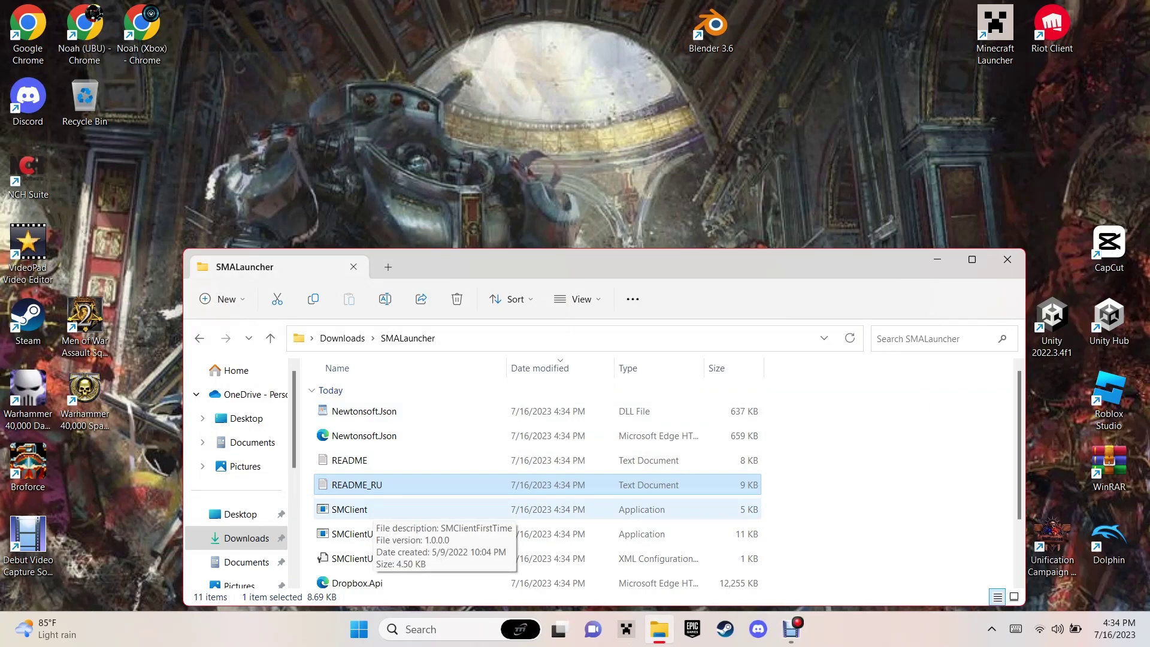
Launch SMClient and run it anyway past the Windows SmartScreen warning.
double_click(351, 508)
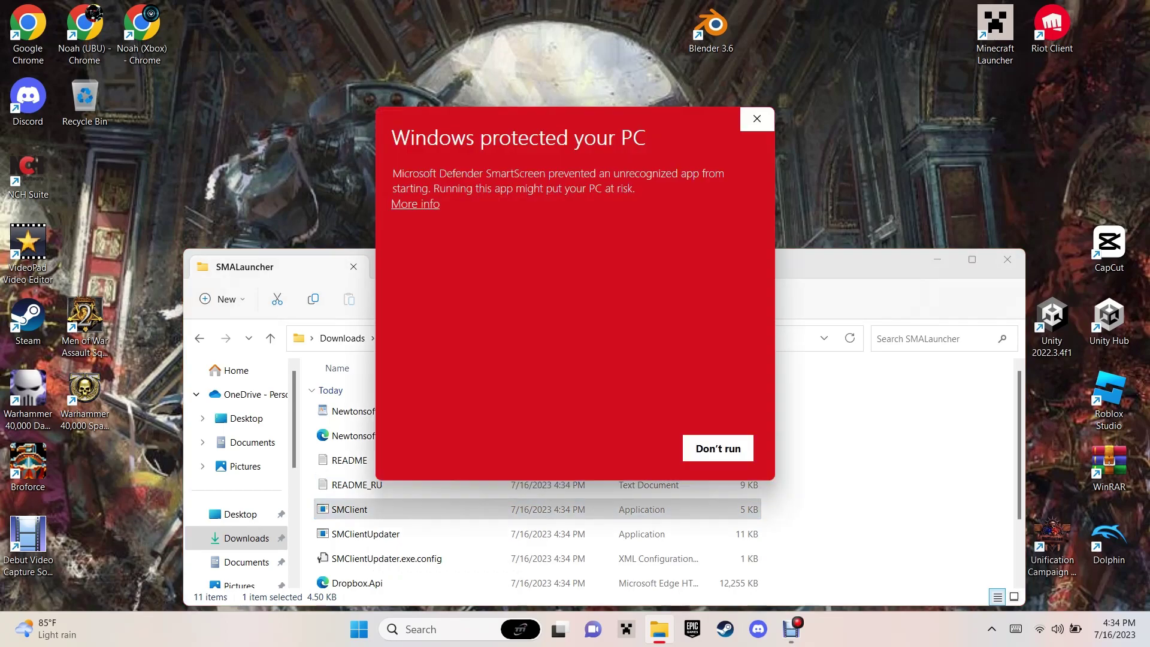
click(414, 204)
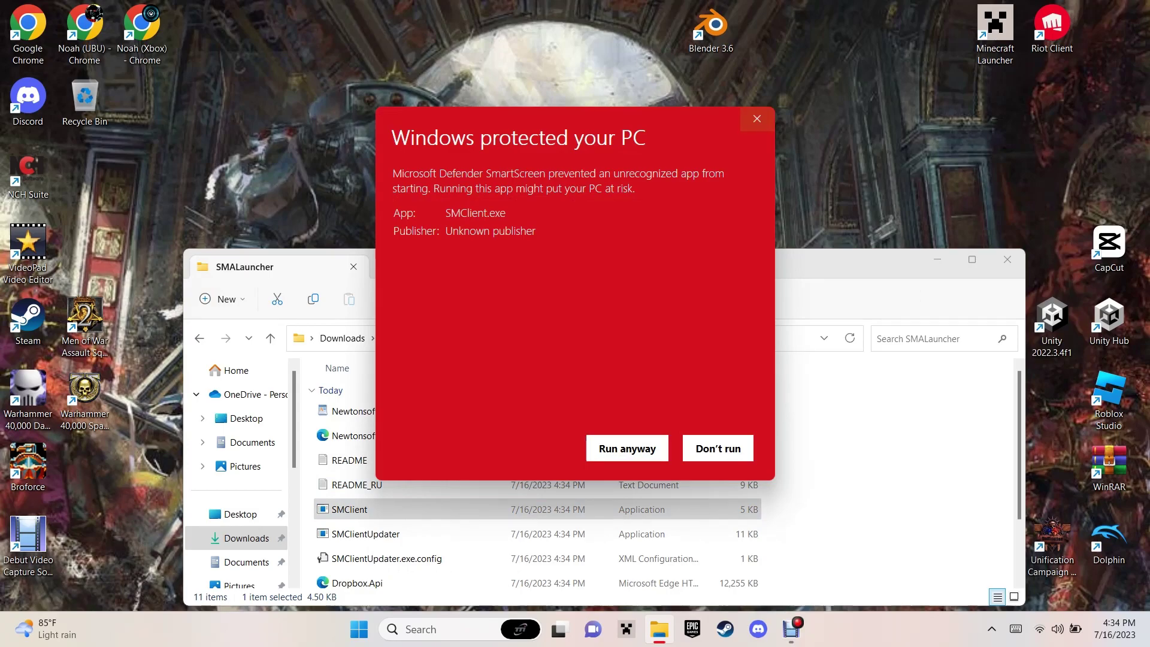
click(627, 448)
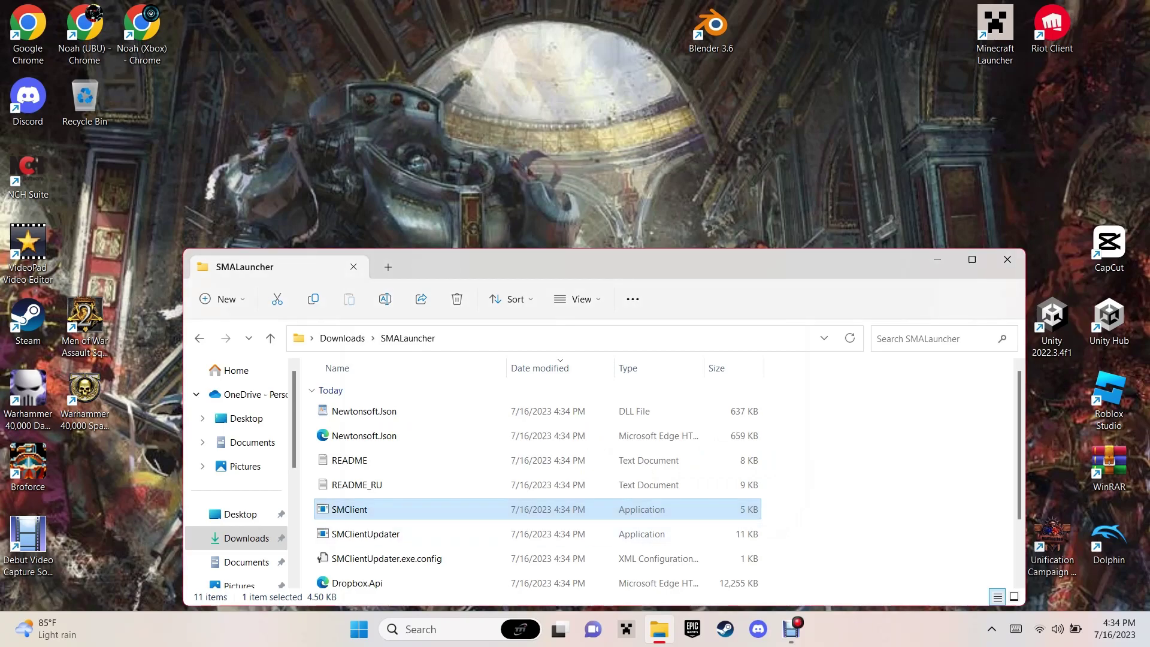
scroll(664, 485, down, 2)
scroll(665, 485, up, 2)
Close the SMALauncher folder window and dismiss the launcher's Steam initialization error.
click(1006, 260)
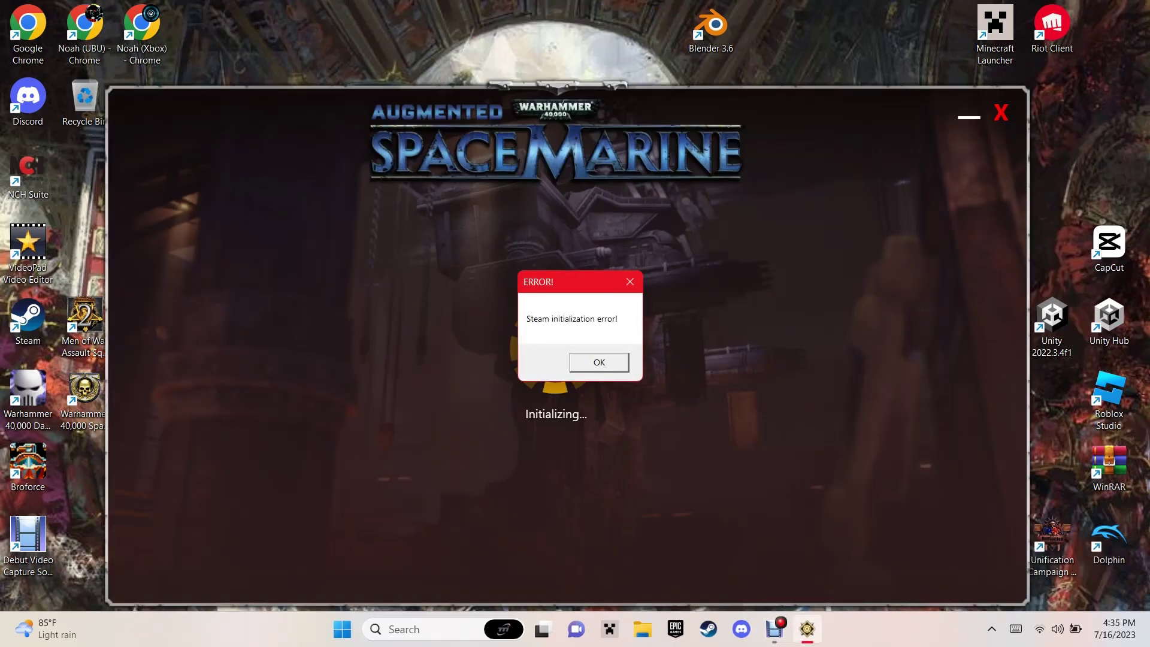
key(Return)
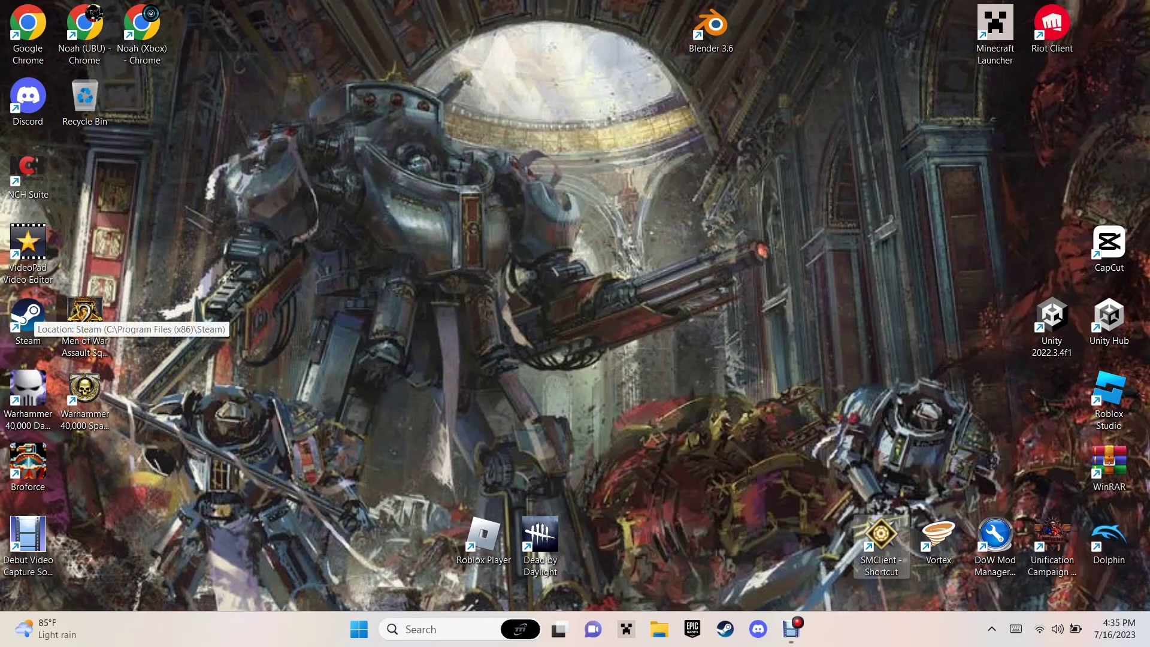
Start Steam, pause the Men of War: Assault Squad 2 update, and close Steam.
click(27, 317)
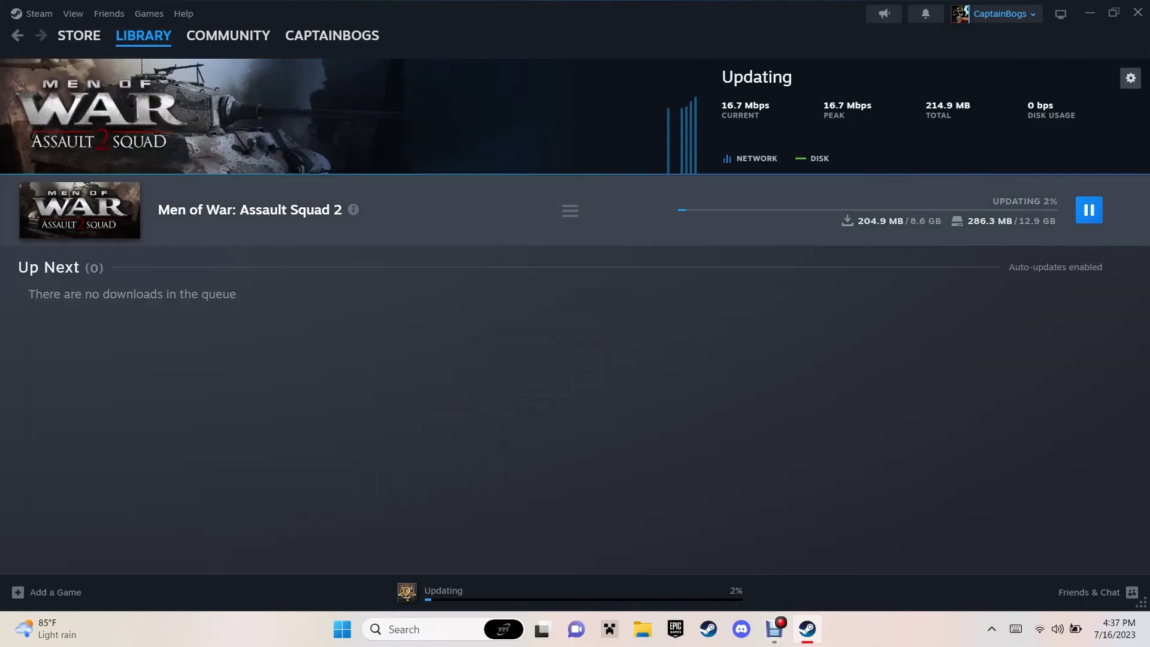
click(1087, 209)
click(1138, 12)
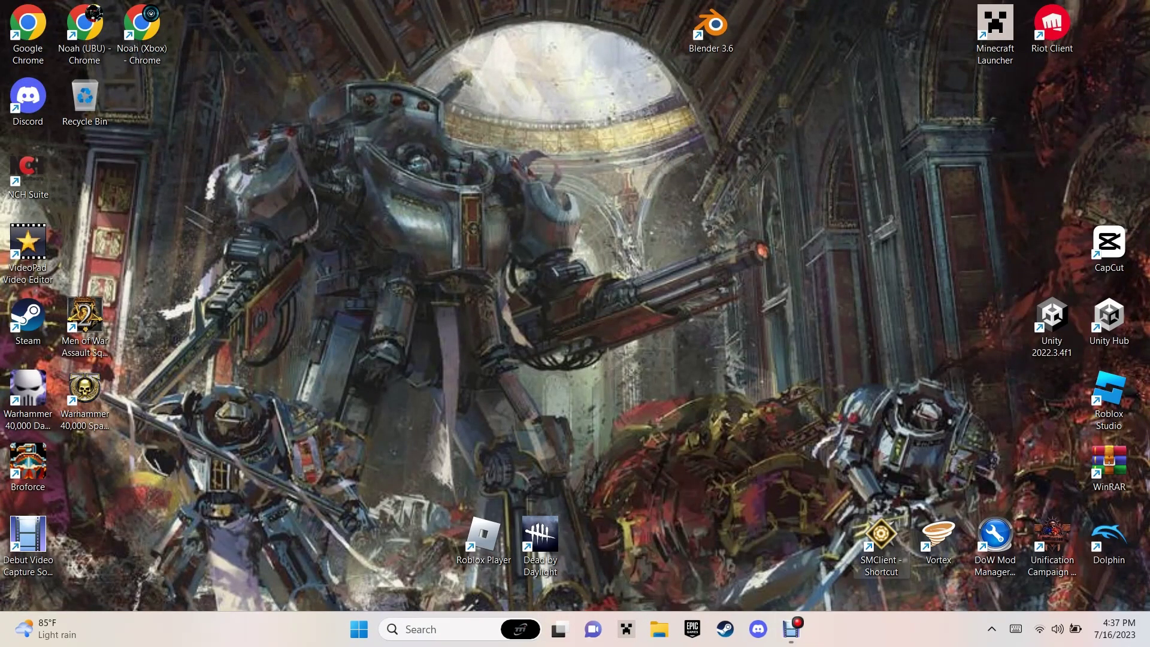
Start the launcher again from the SMClient desktop shortcut so it checks for updates.
double_click(881, 537)
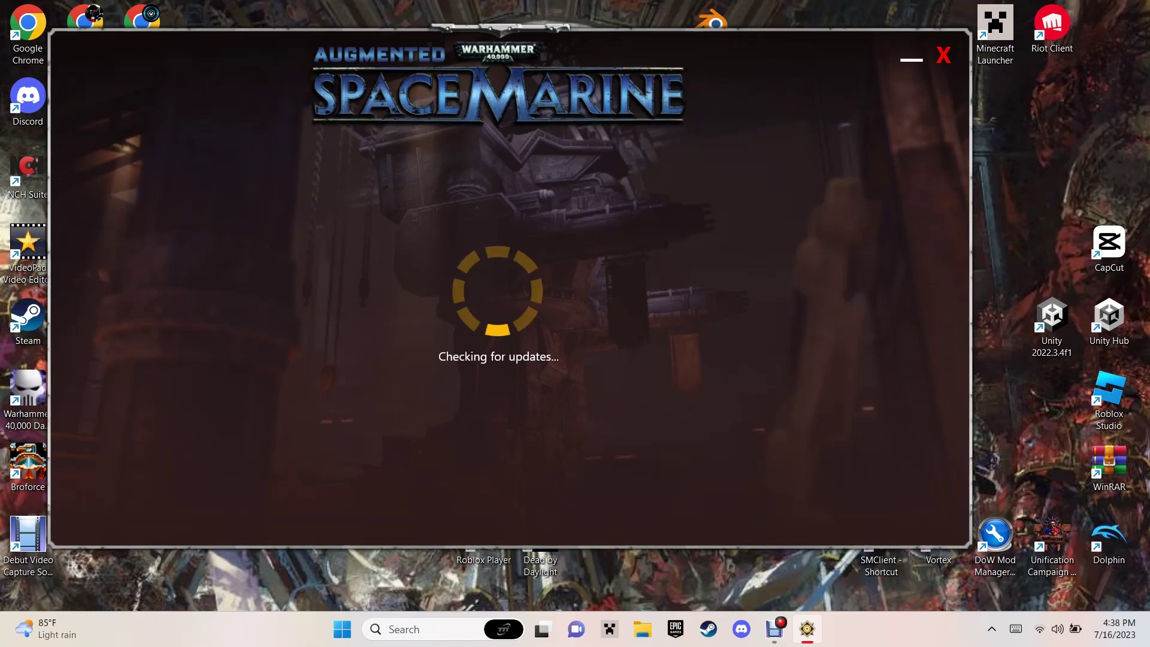
Check the launcher's Game directory path field, then minimize the launcher.
click(707, 78)
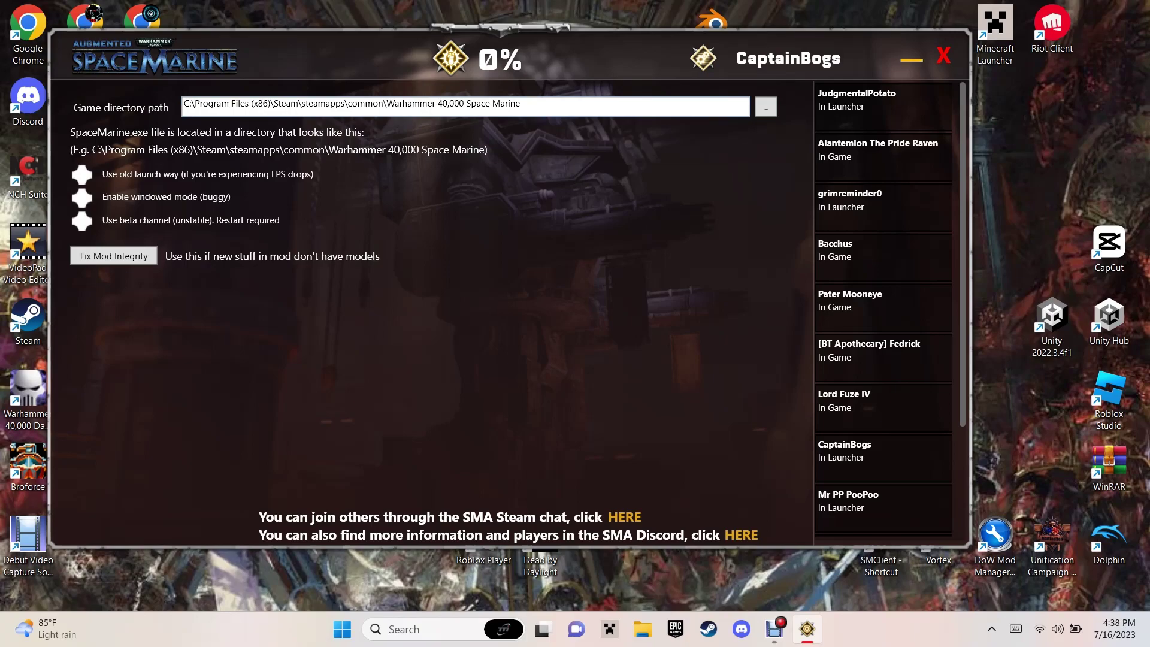
click(911, 59)
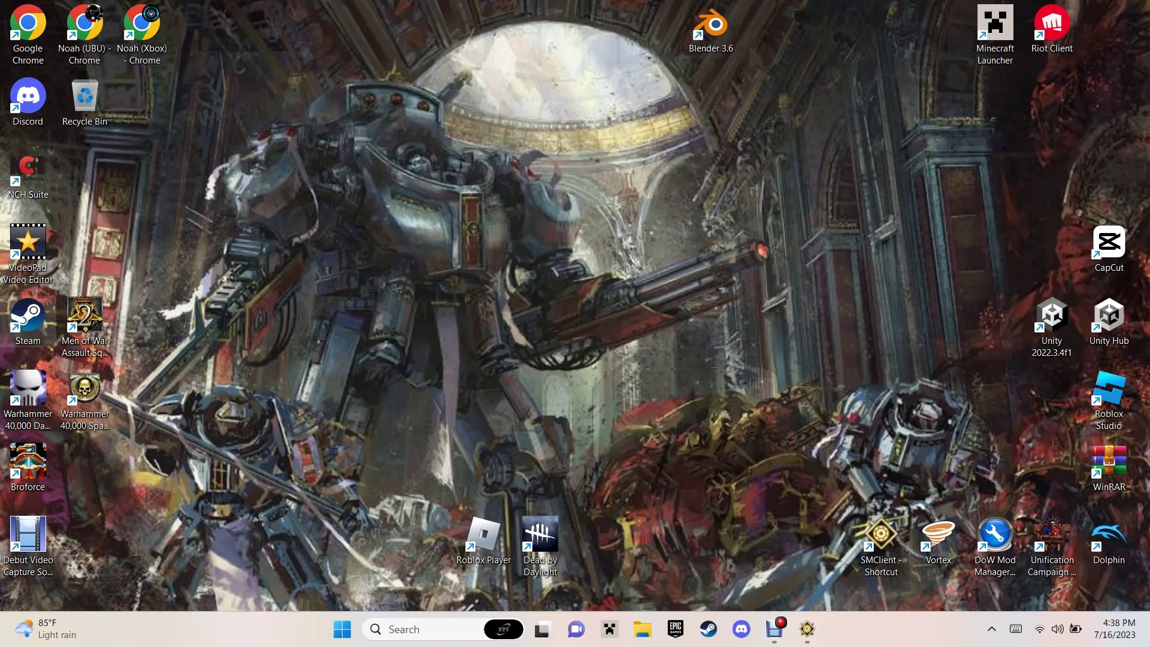
In Steam's library, view Warhammer 40,000: Space Marine's Installed Files properties and close them.
double_click(27, 319)
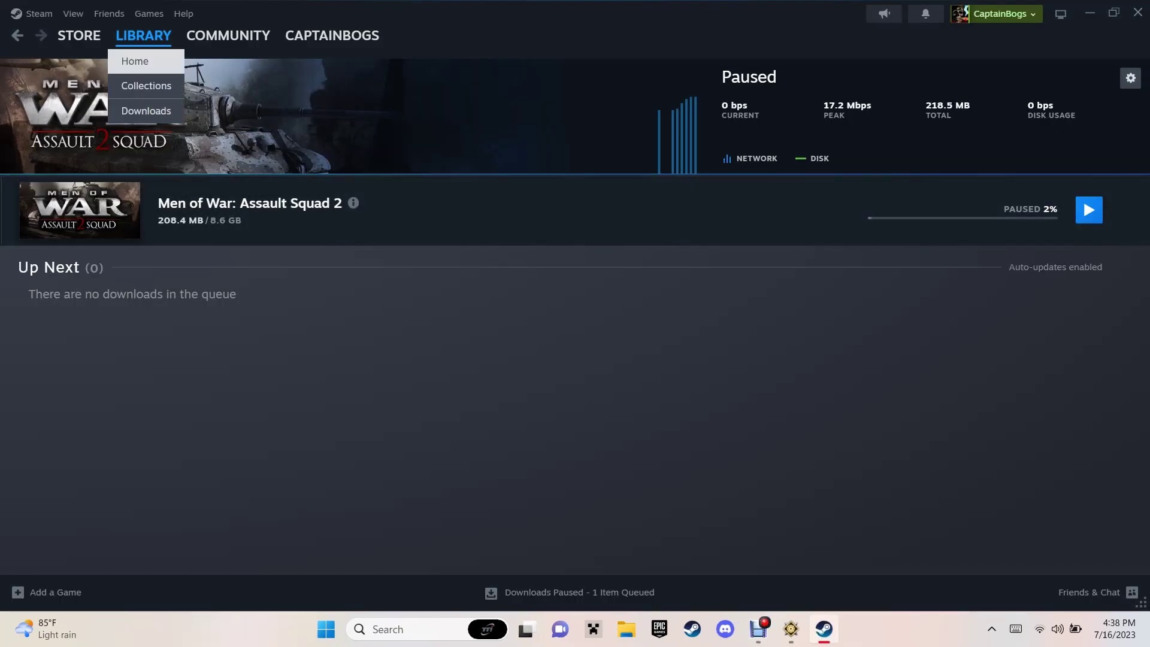
click(135, 61)
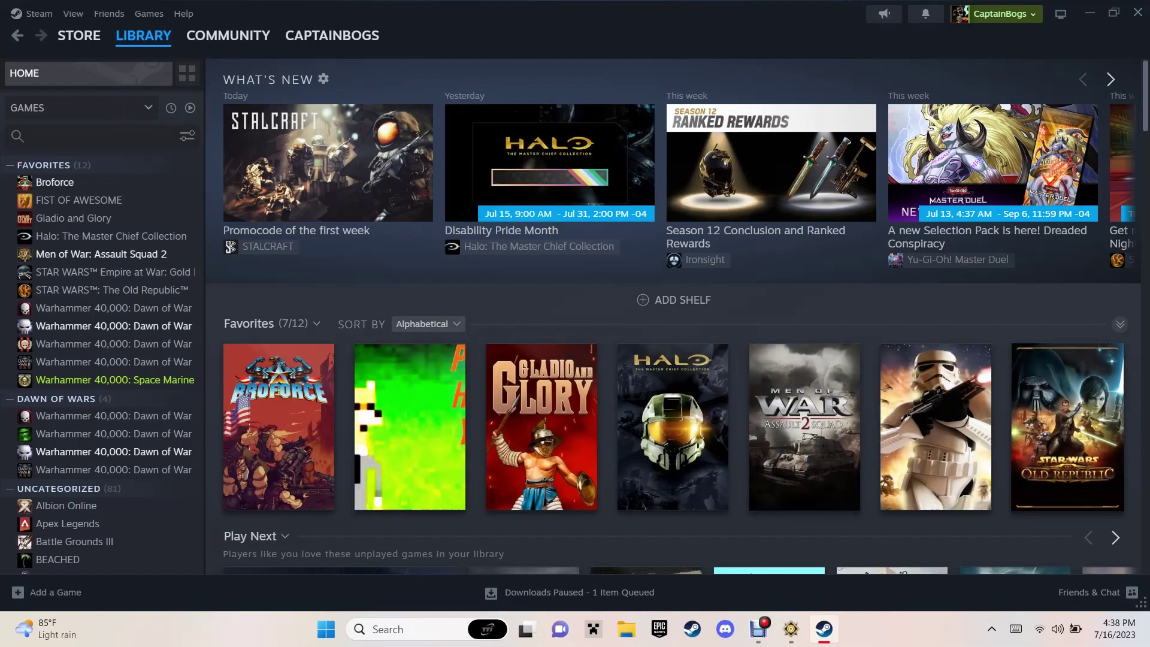
scroll(674, 314, down, 4)
scroll(673, 314, down, 3)
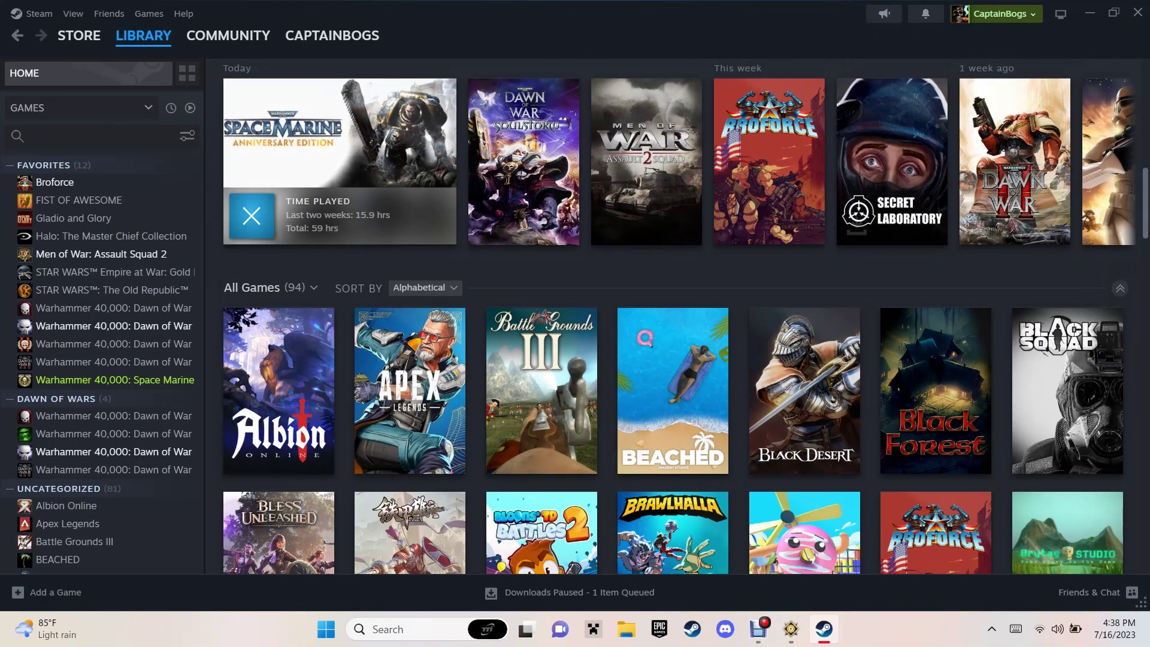
click(339, 162)
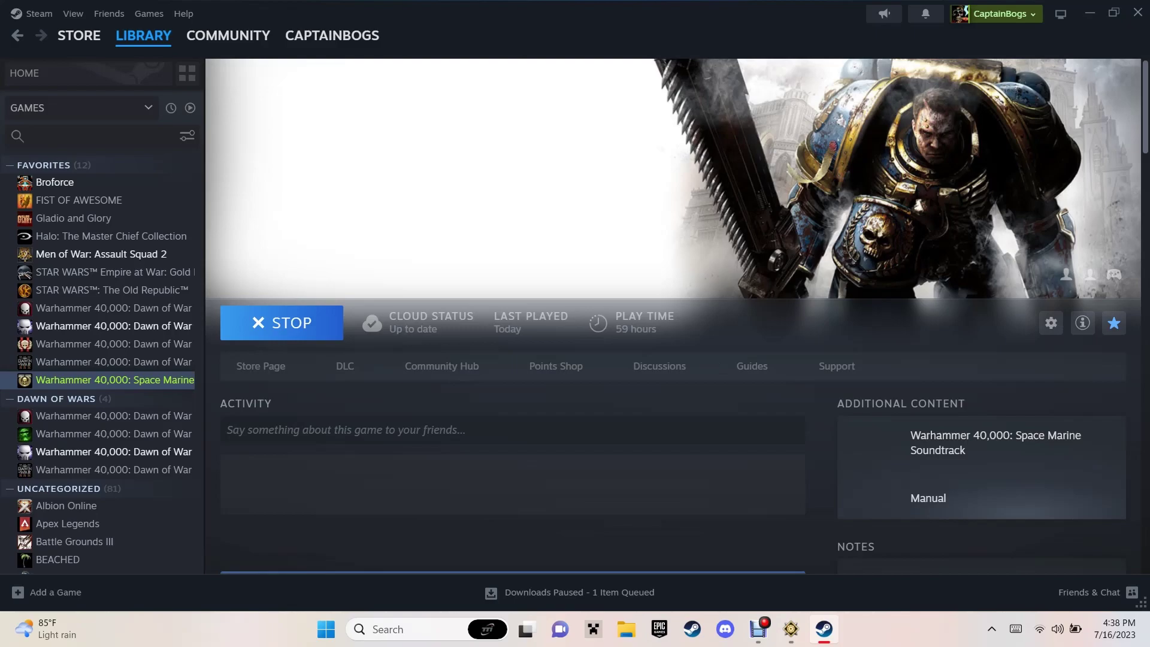
click(1050, 323)
key(Escape)
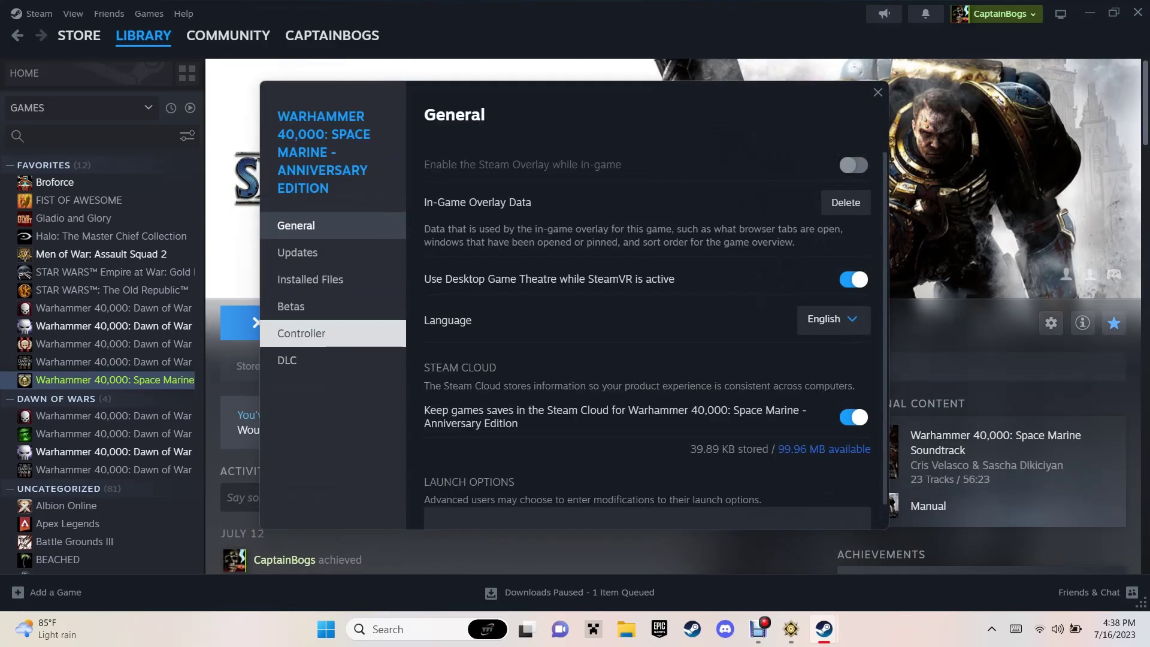
scroll(655, 341, down, 1)
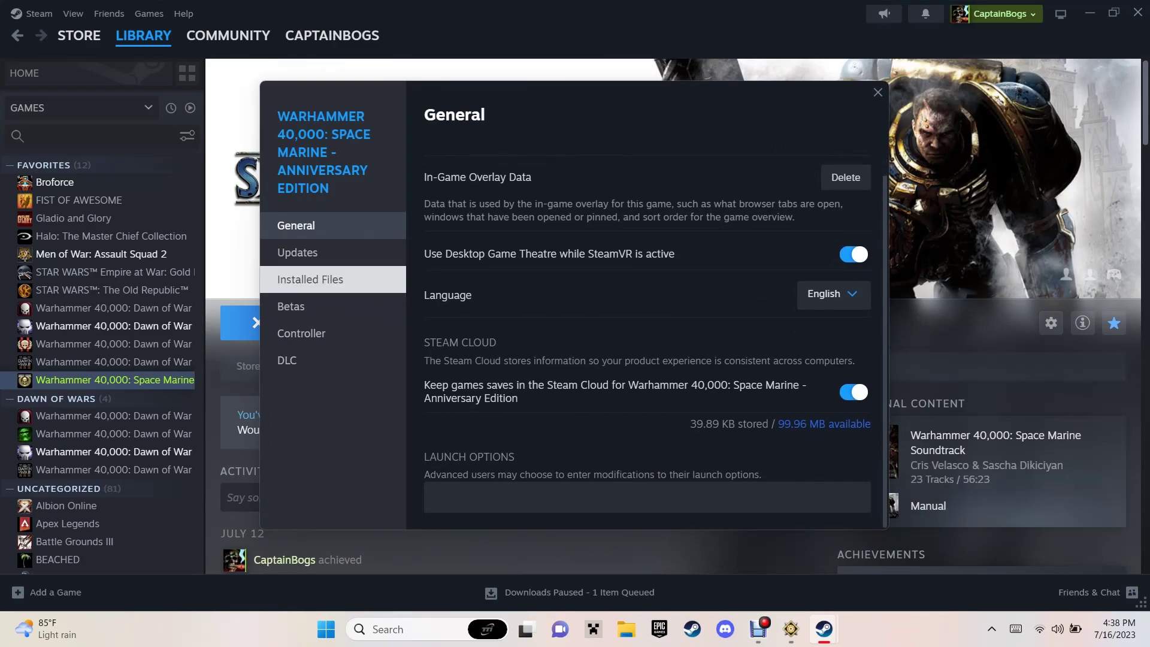
click(310, 279)
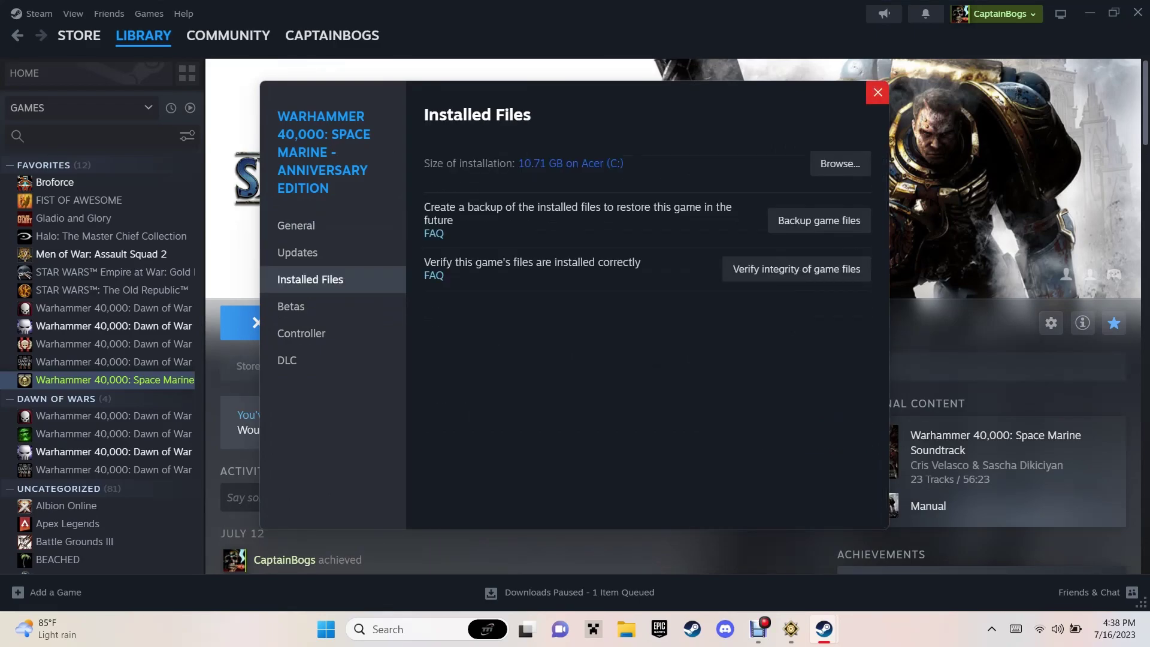
click(877, 92)
Browse the game's local installation files via Manage.
click(1049, 322)
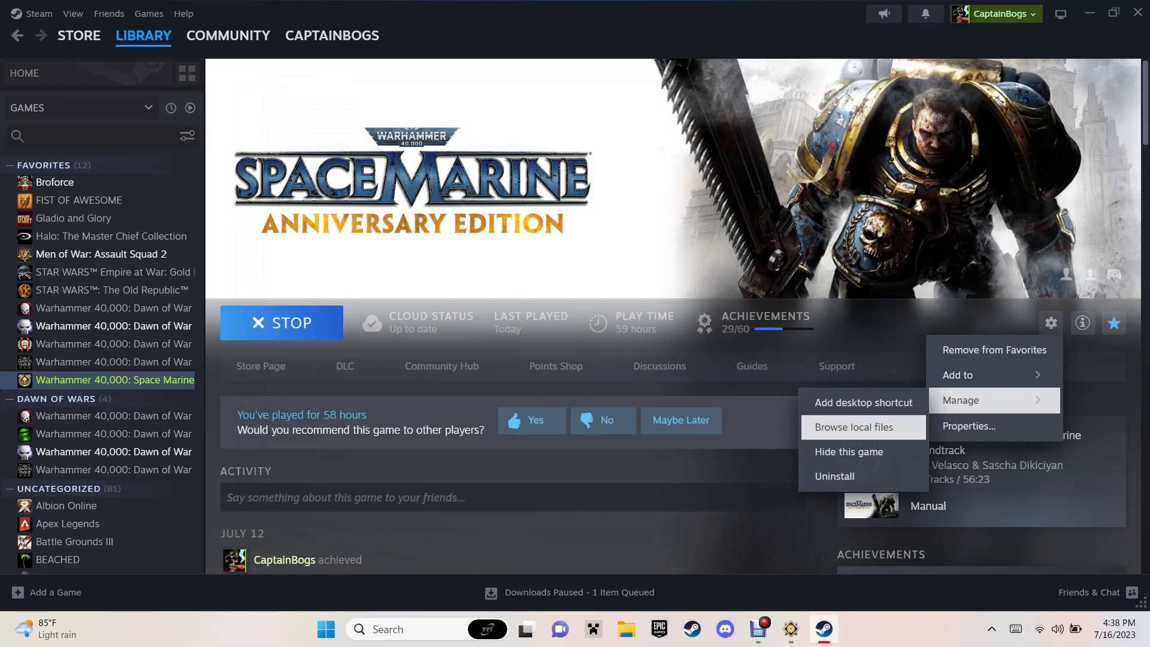
click(854, 427)
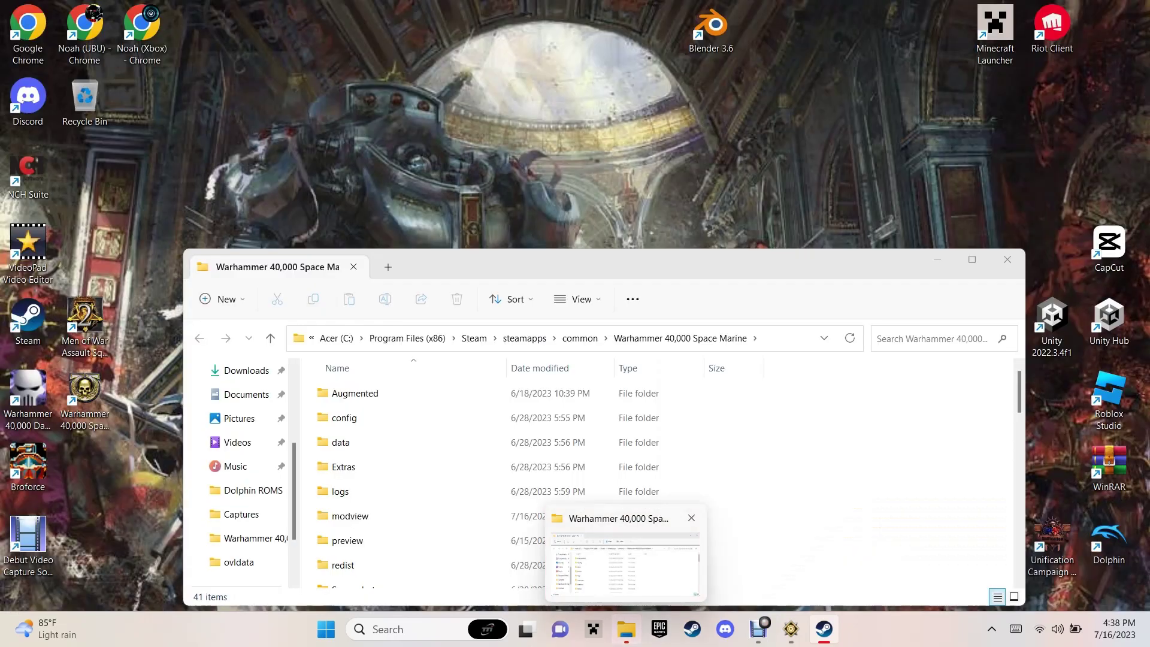
click(624, 561)
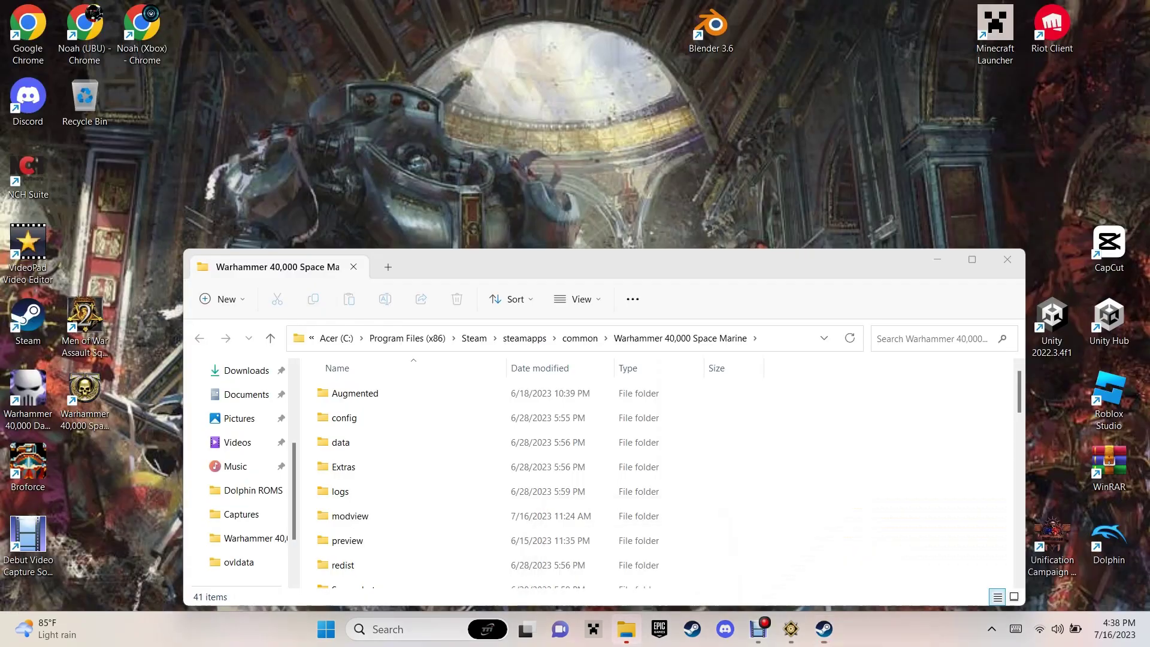
drag(629, 265, 635, 182)
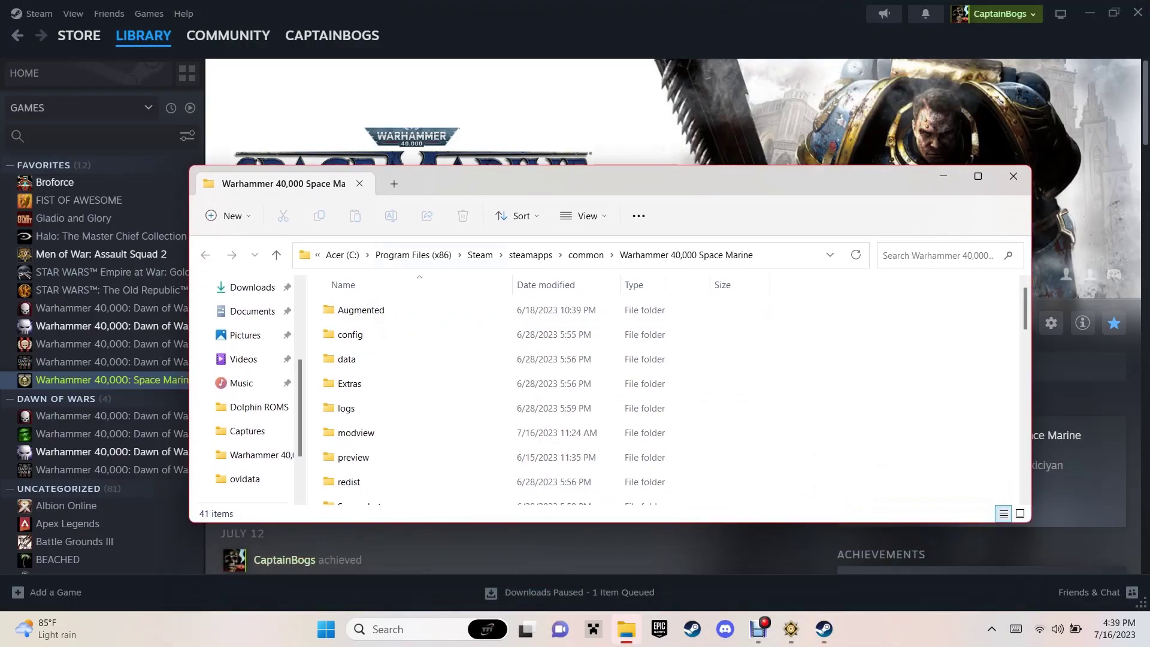
click(351, 334)
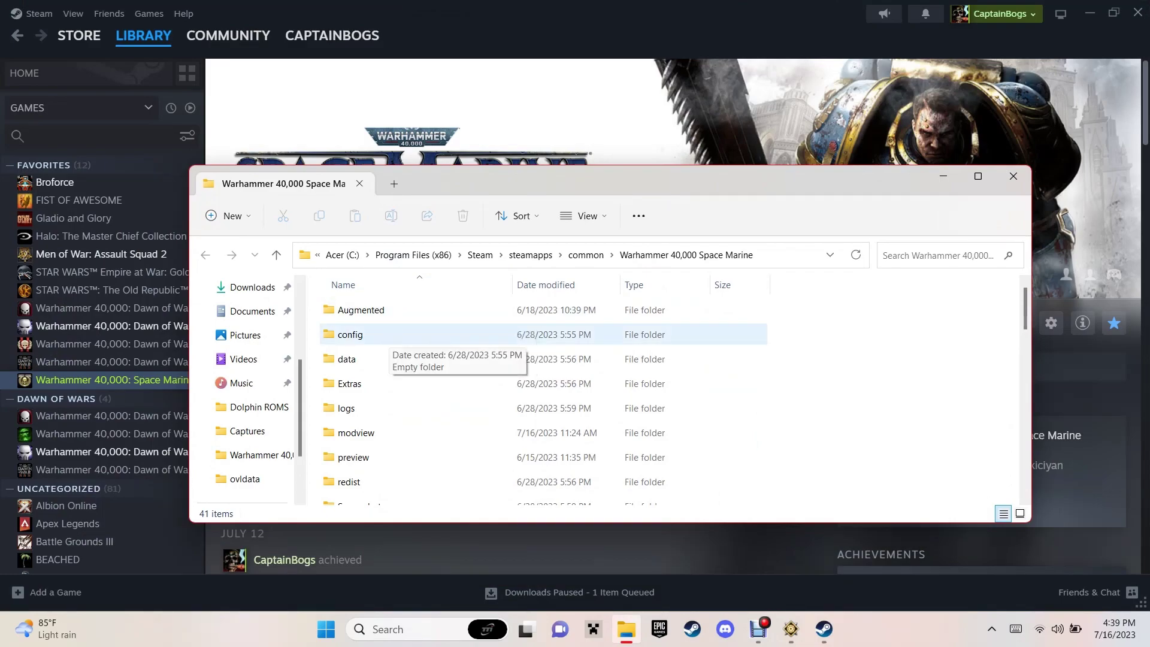
double_click(373, 334)
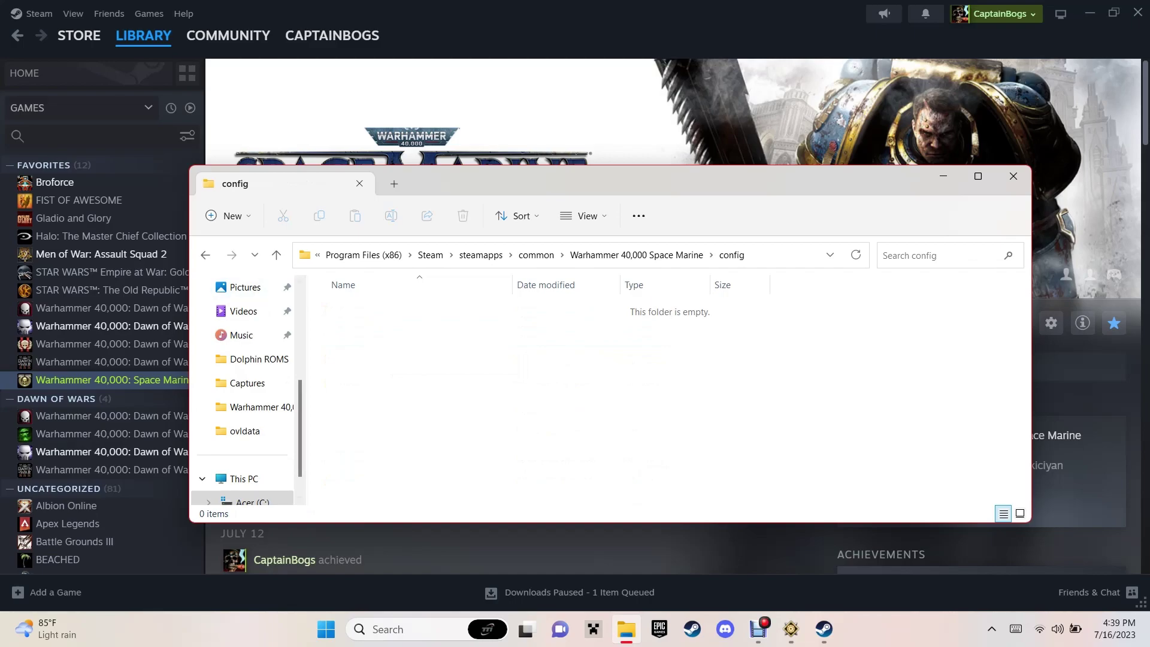
click(205, 254)
double_click(347, 358)
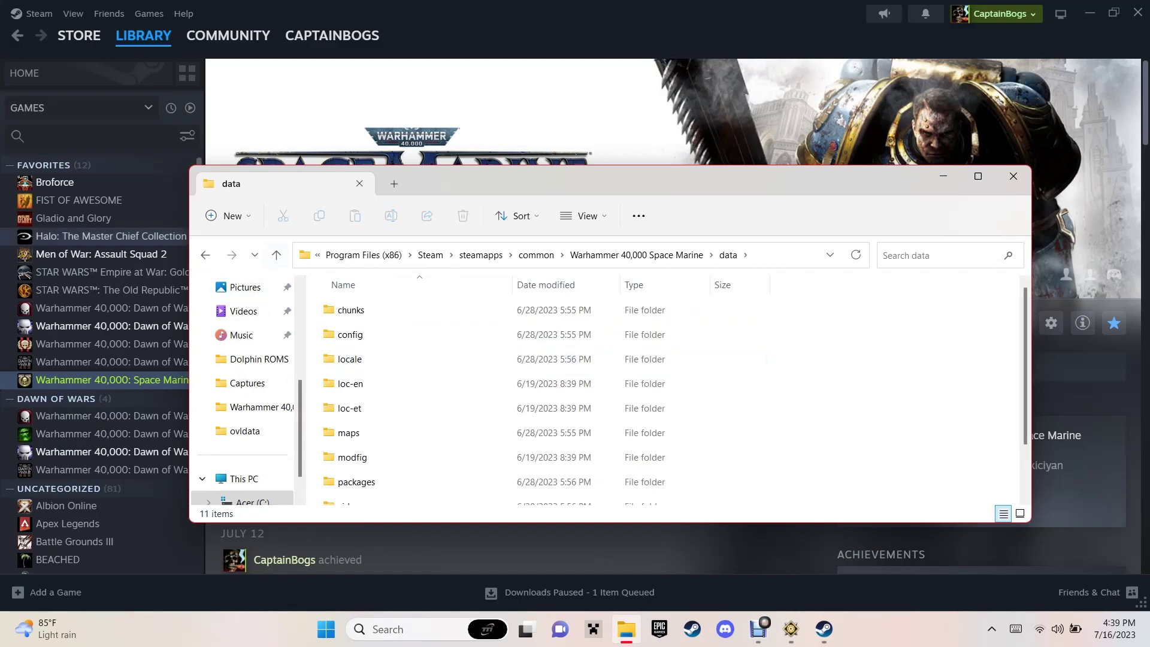
scroll(373, 334, down, 1)
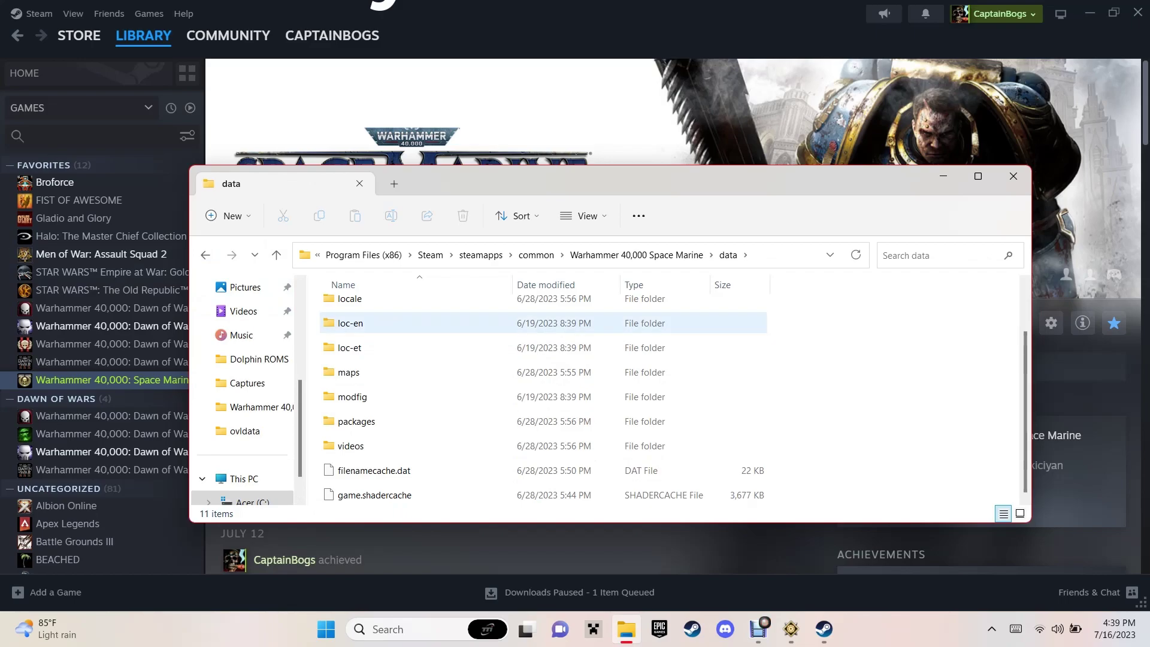
scroll(373, 334, up, 1)
click(206, 255)
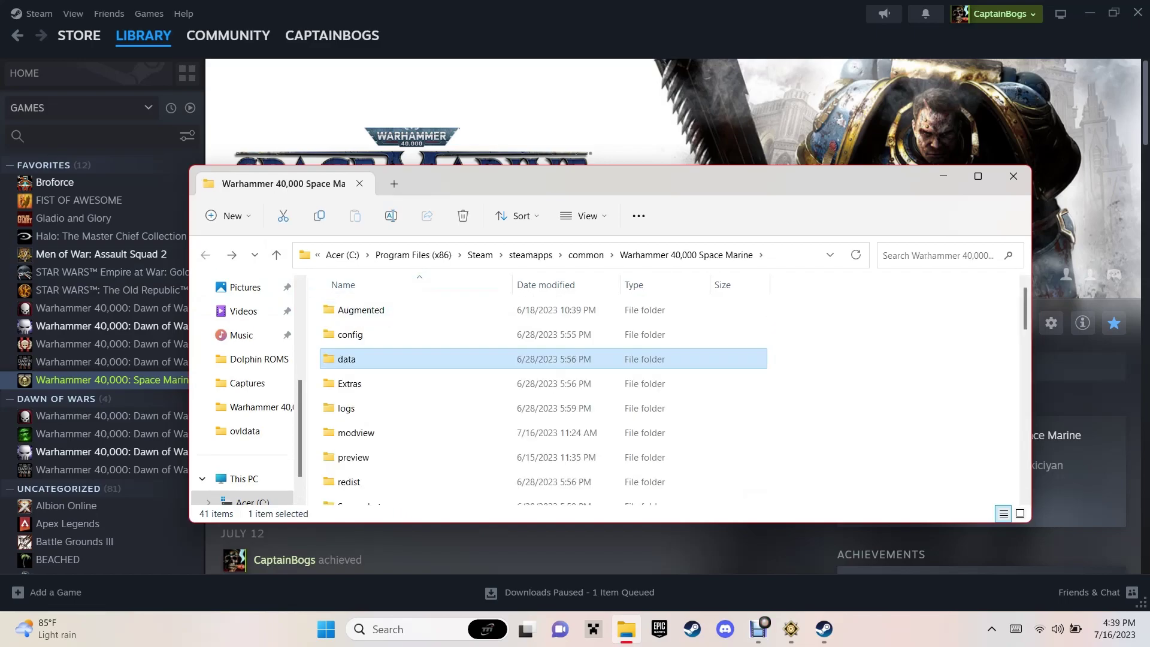
click(685, 255)
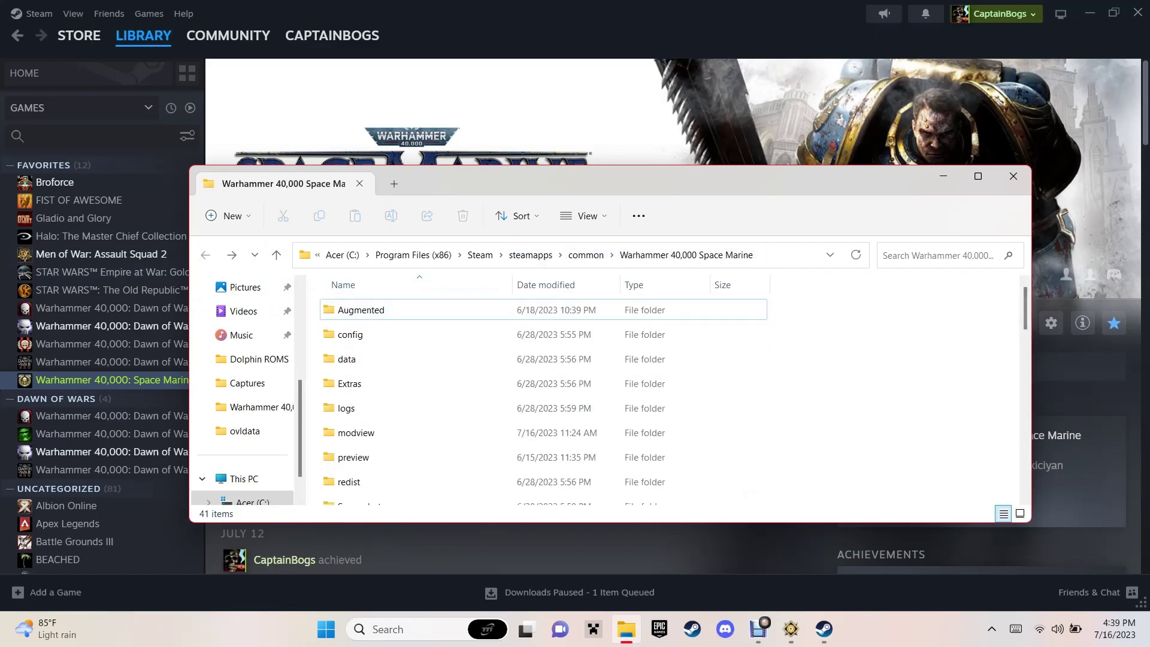
scroll(539, 395, down, 2)
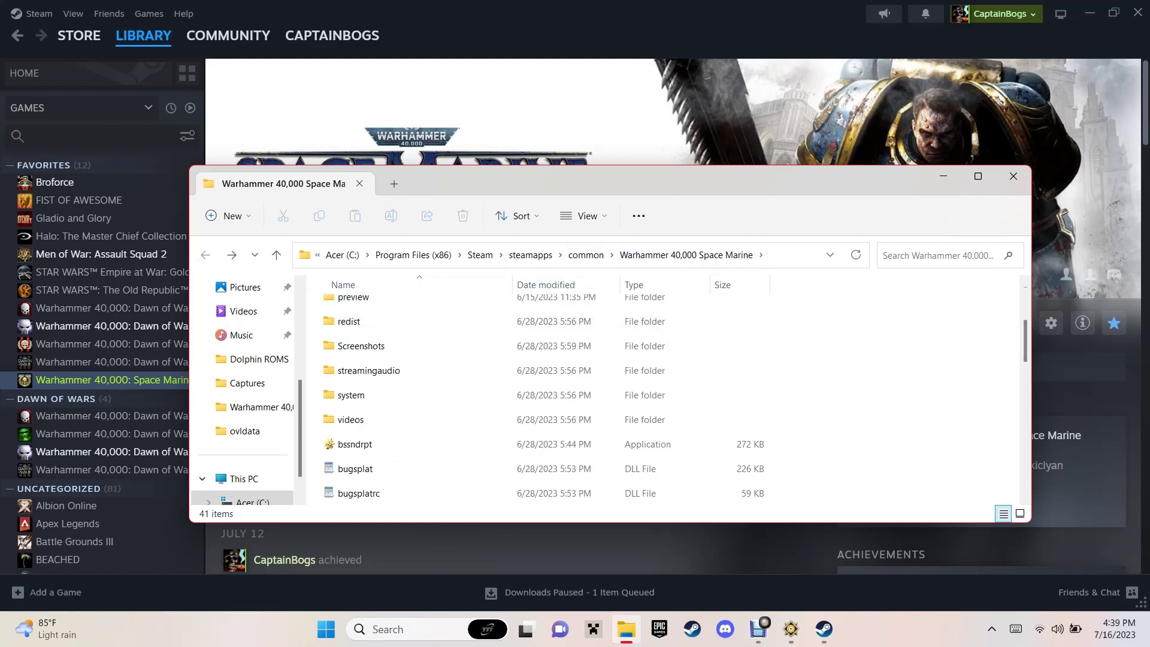
scroll(540, 396, down, 3)
scroll(538, 395, down, 3)
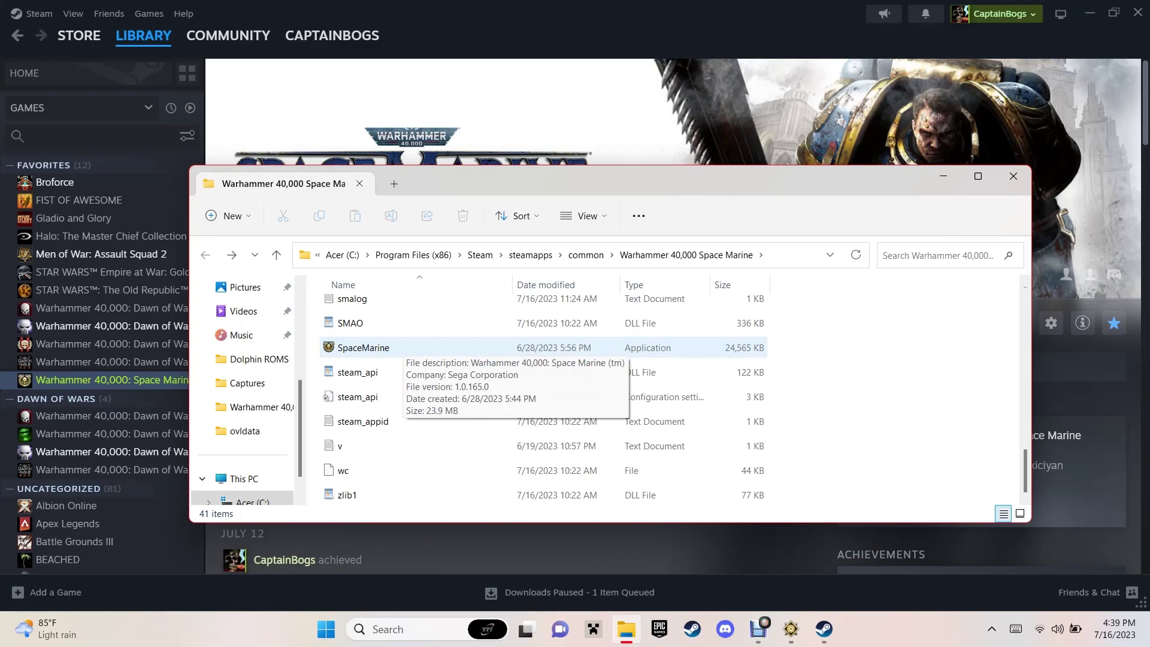
click(363, 346)
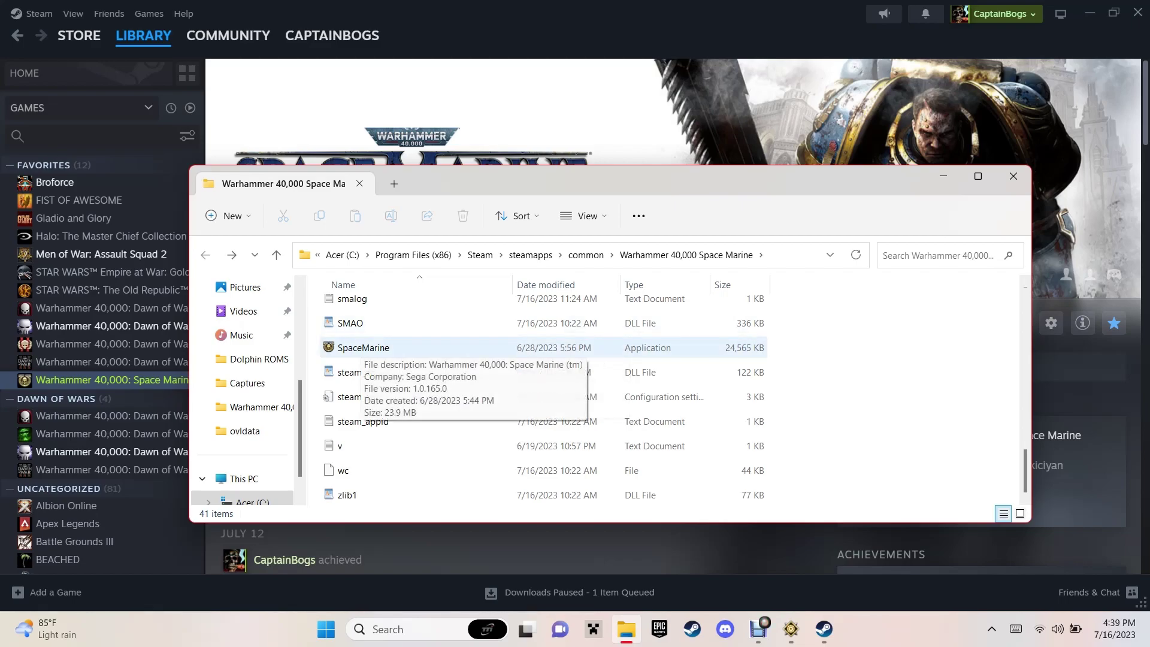
key(Up)
key(Up)
key(Up)
key(Up)
key(Up)
key(Up)
key(Up)
key(Up)
key(Return)
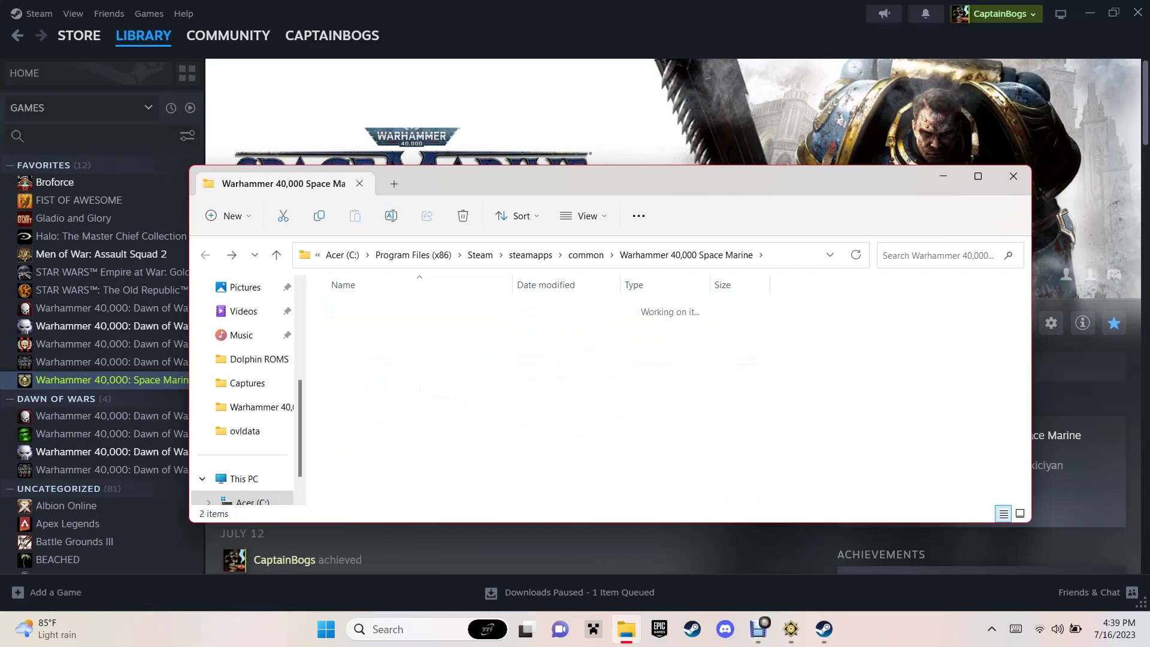
key(Return)
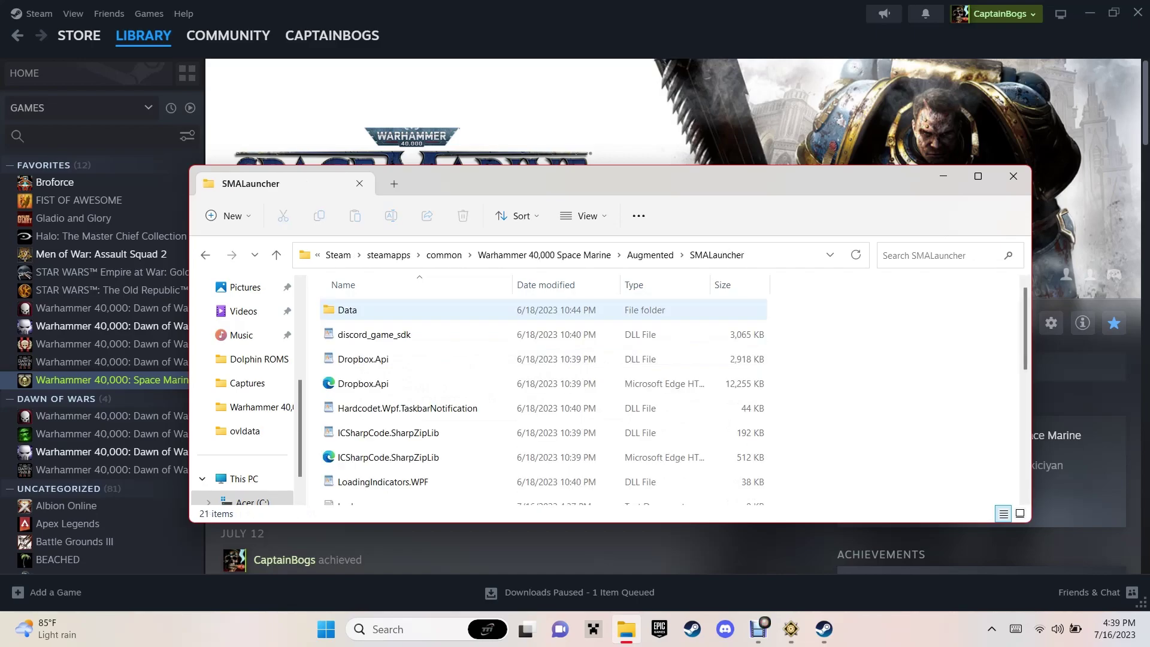
key(Down)
text(sm)
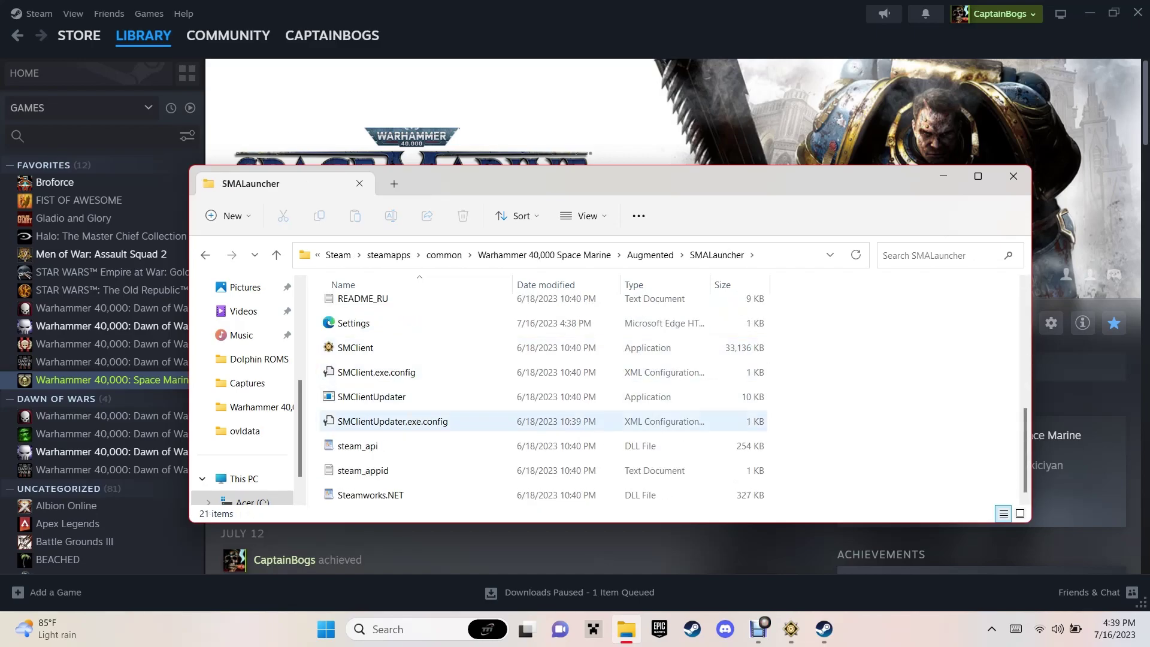
scroll(346, 352, up, 5)
scroll(341, 342, down, 4)
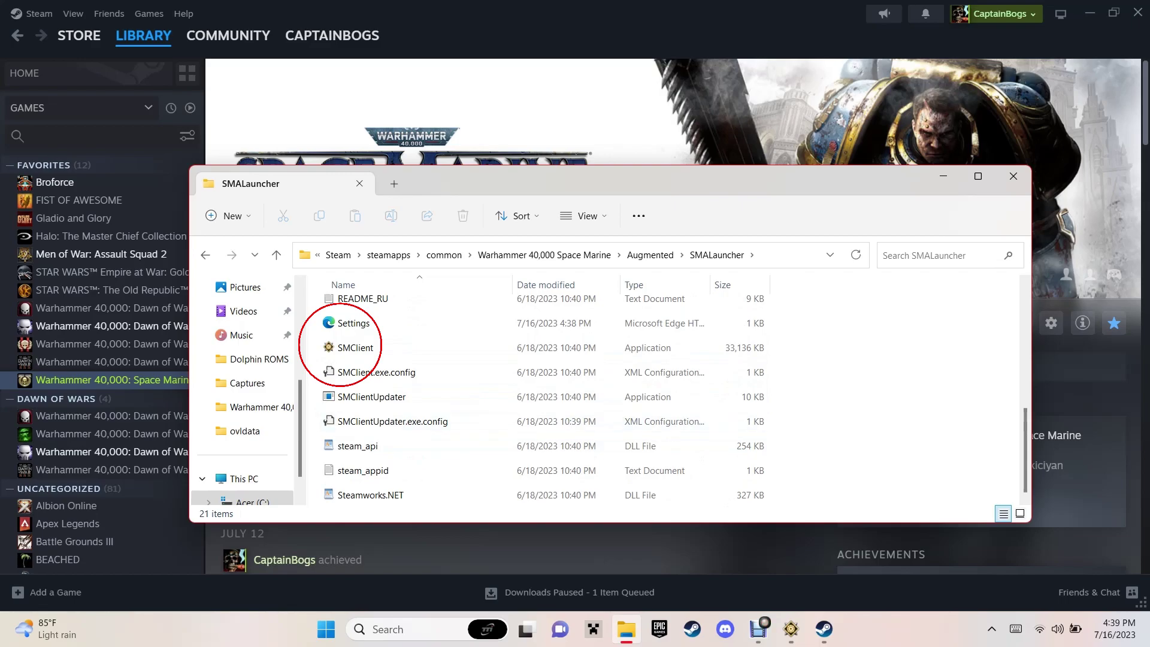
scroll(342, 342, up, 4)
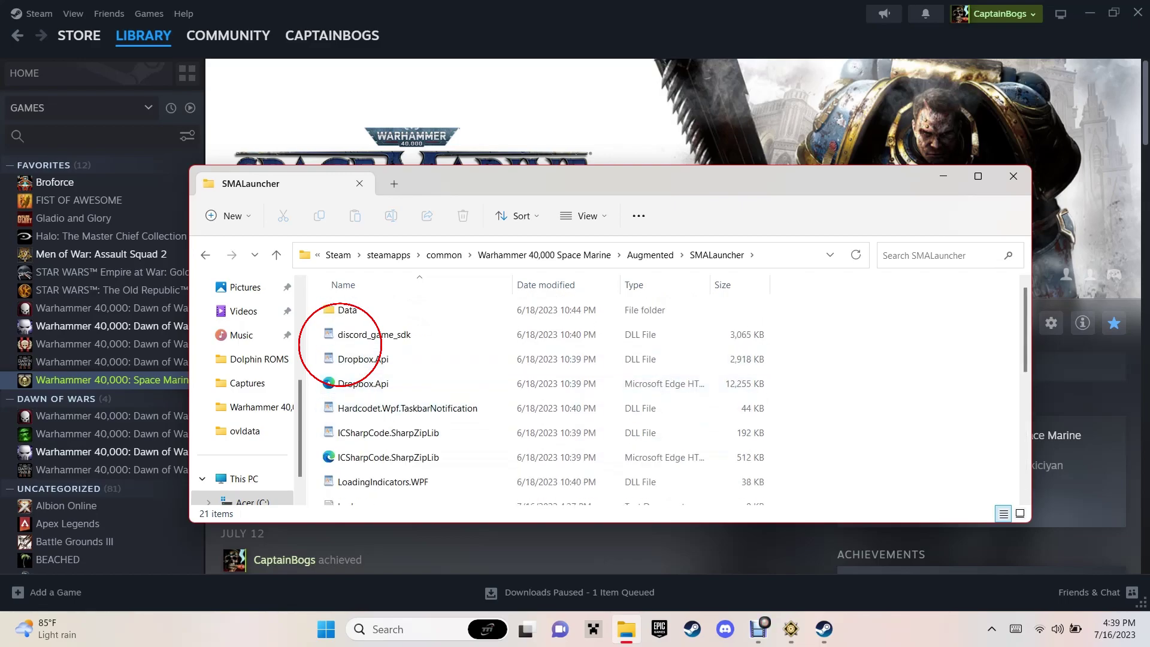
key(BackSpace)
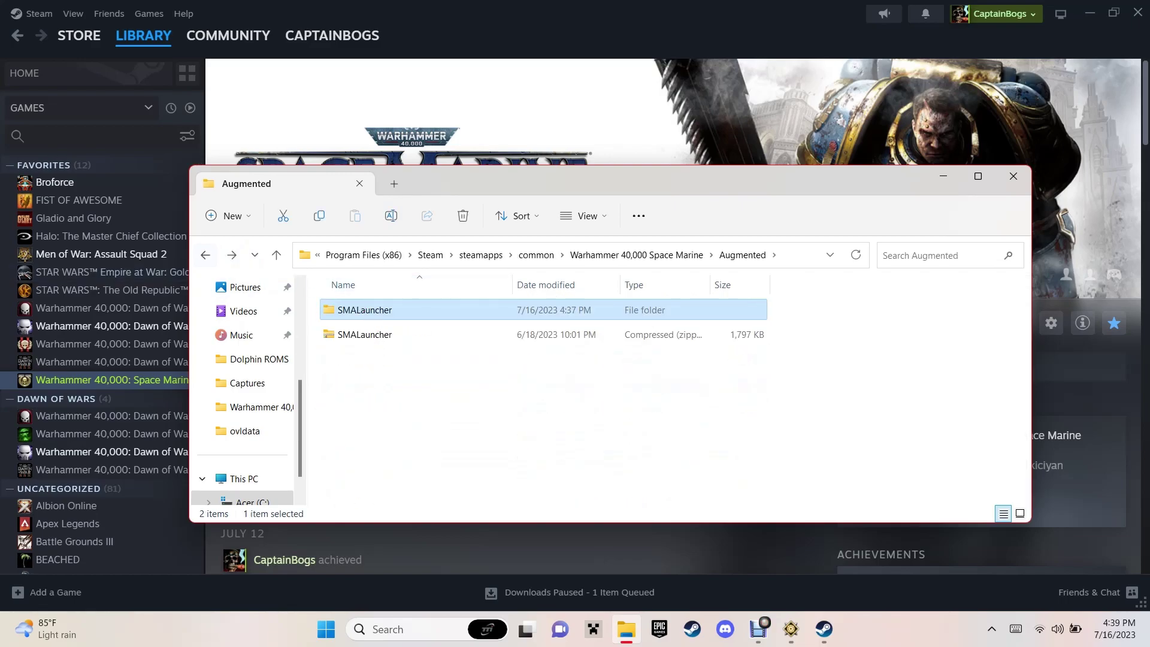
key(BackSpace)
scroll(539, 396, down, 2)
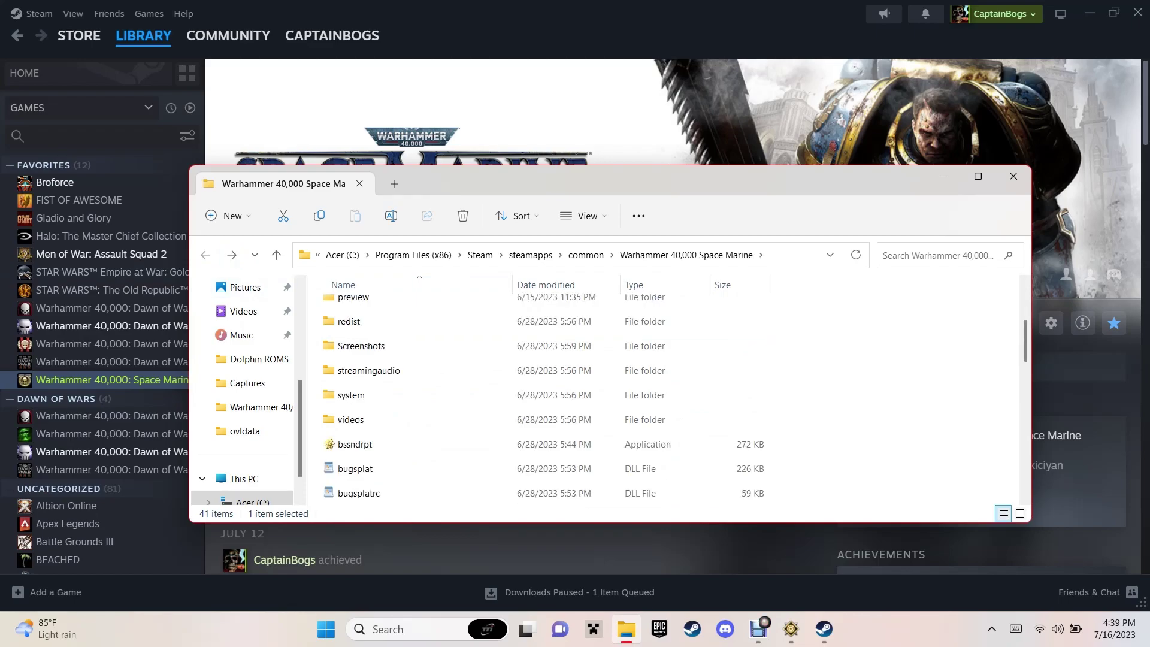
scroll(539, 395, down, 5)
scroll(539, 395, down, 3)
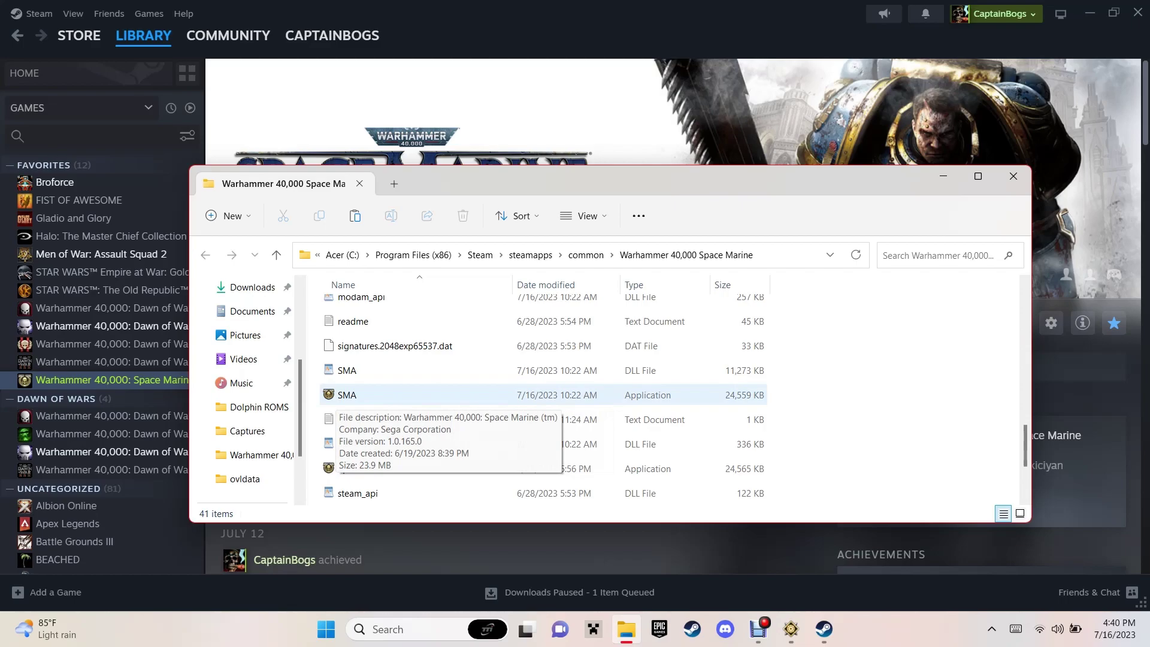
Bring up the Space Marine Augmented Launcher and move its window right and down.
double_click(347, 395)
click(790, 539)
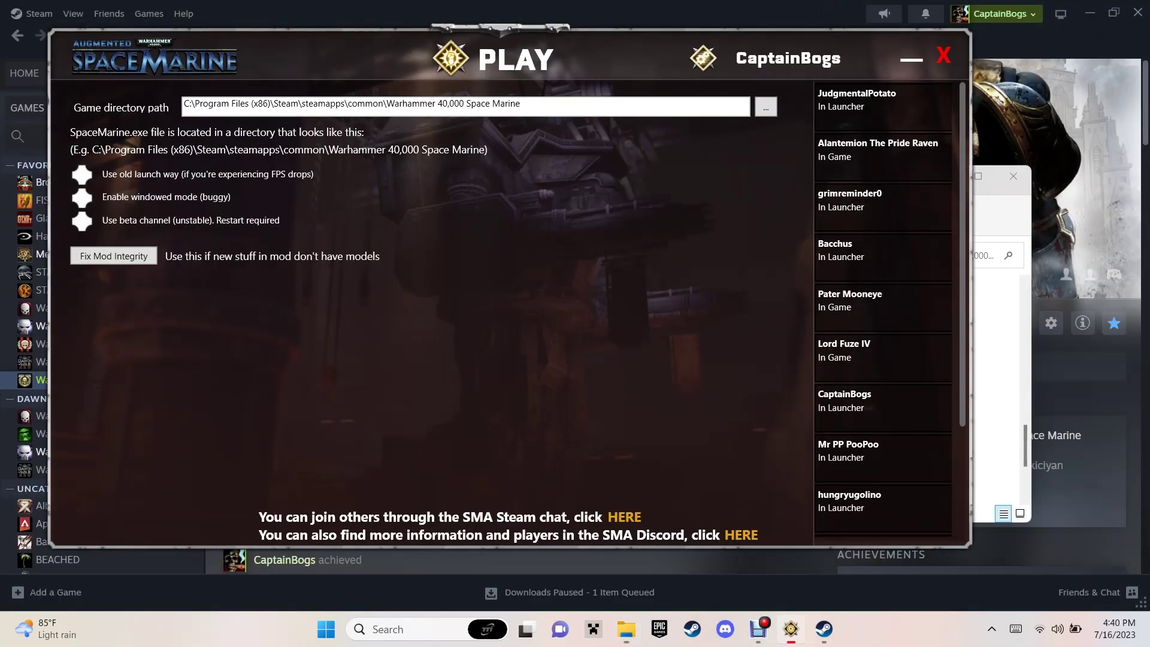
drag(641, 51, 974, 172)
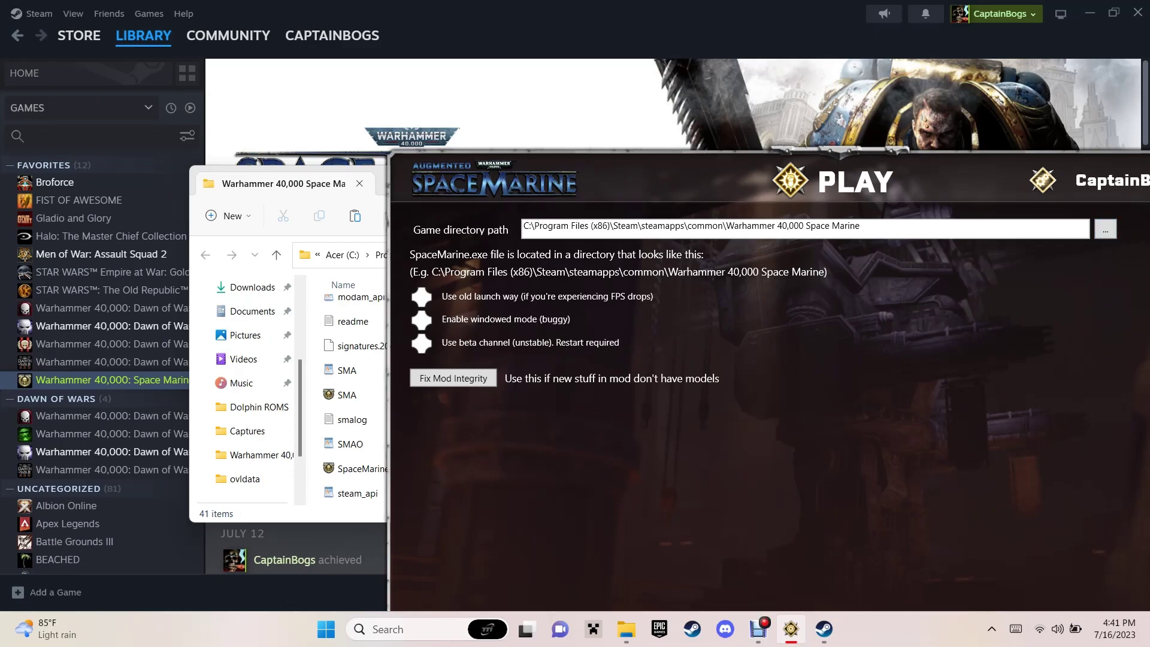
Set the game directory path to the SMA application in the game folder.
click(1105, 229)
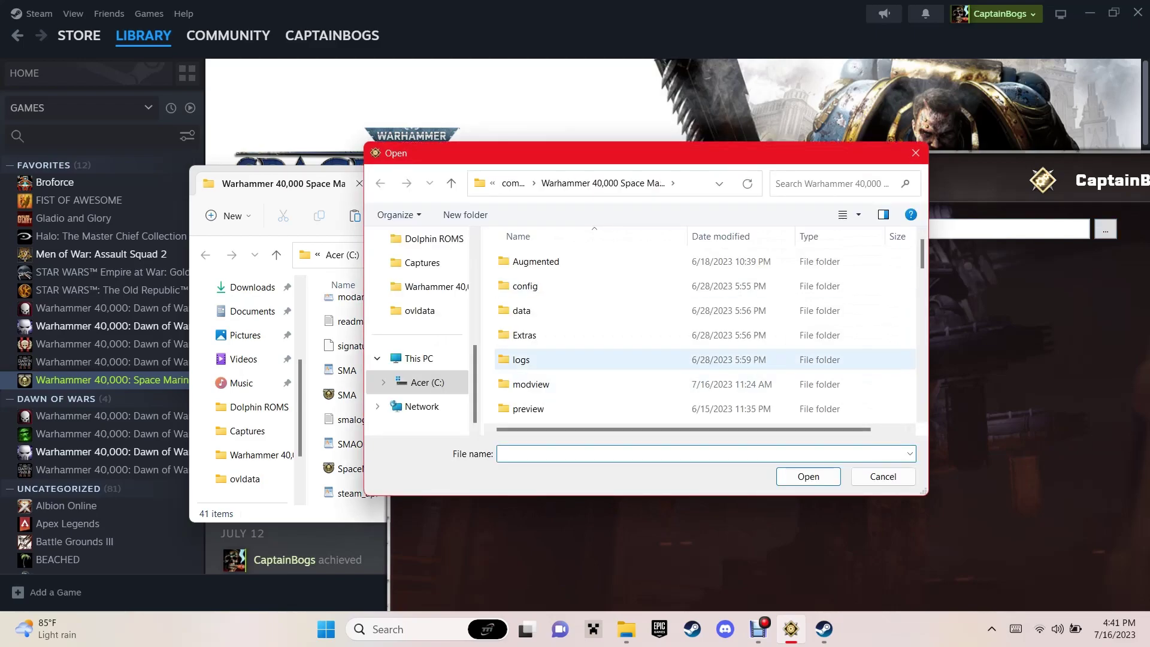
scroll(706, 359, down, 3)
scroll(704, 359, down, 3)
scroll(705, 359, down, 2)
scroll(705, 360, up, 2)
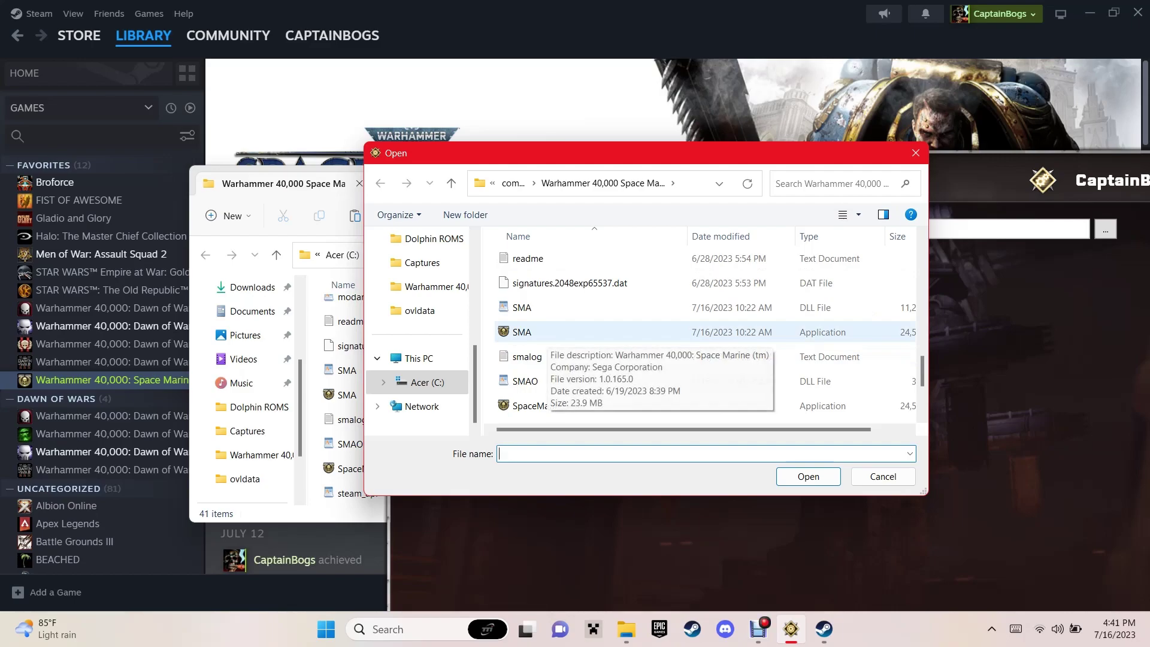
click(539, 333)
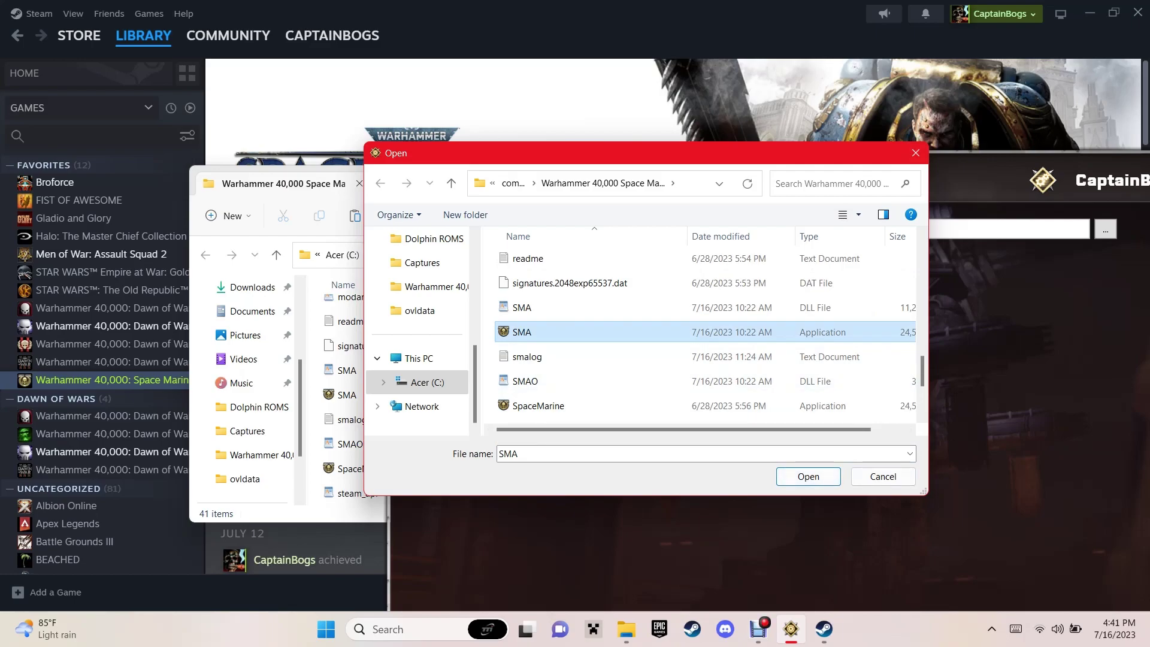
key(Return)
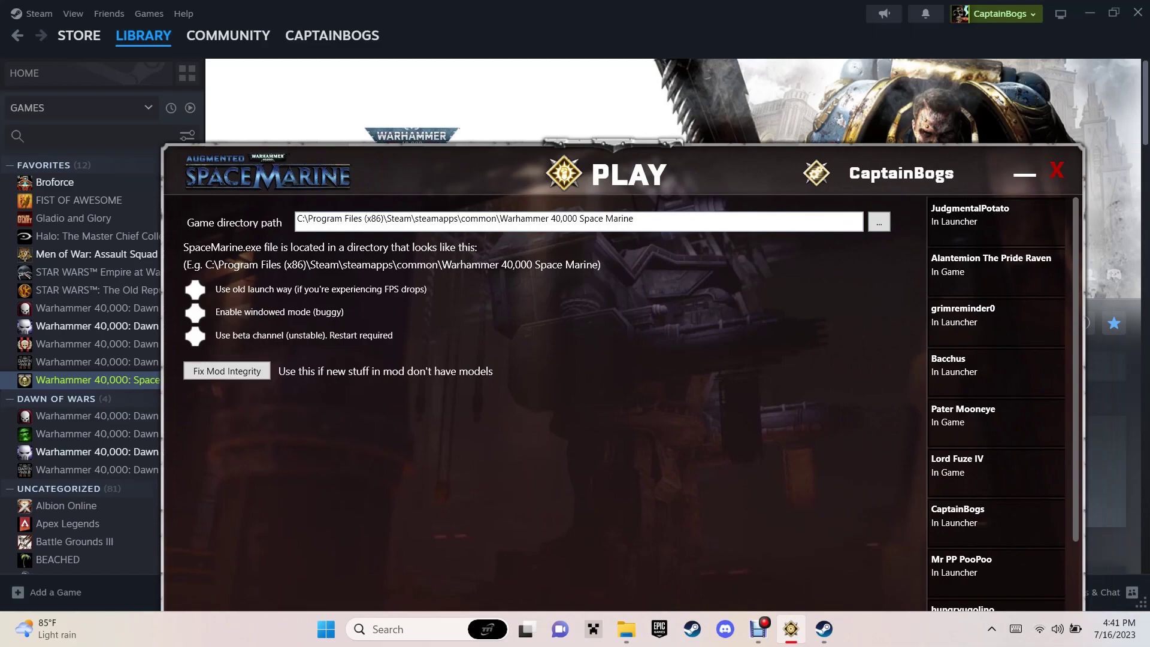
Close the launcher, leaving the Space Marine game folder open in File Explorer.
click(1056, 171)
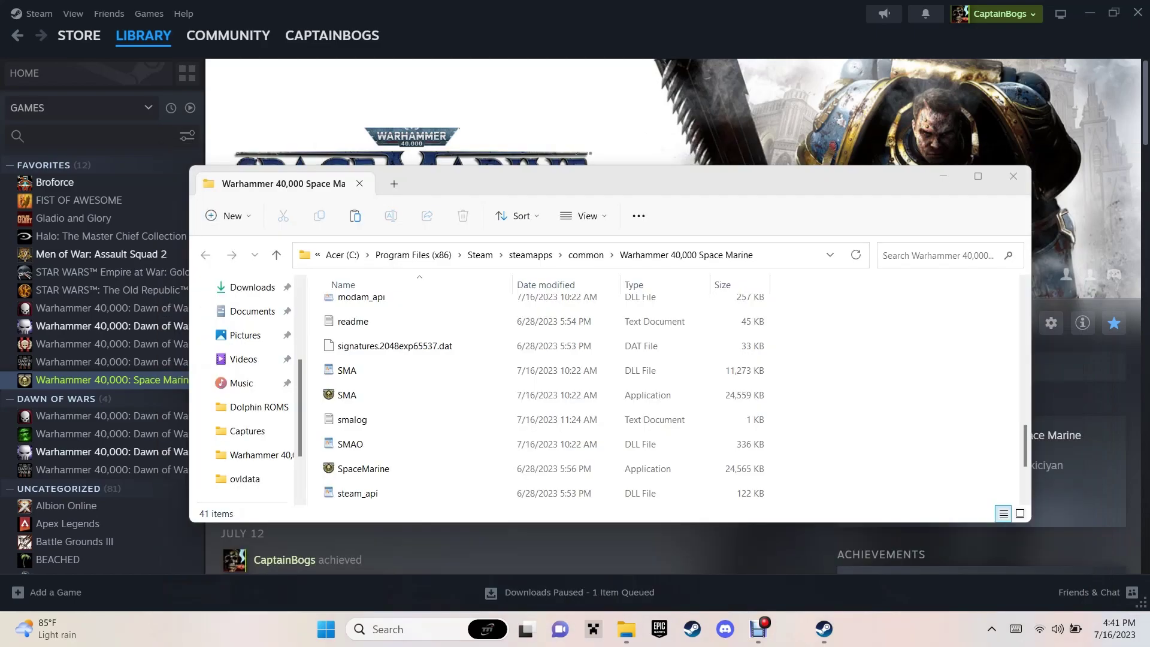